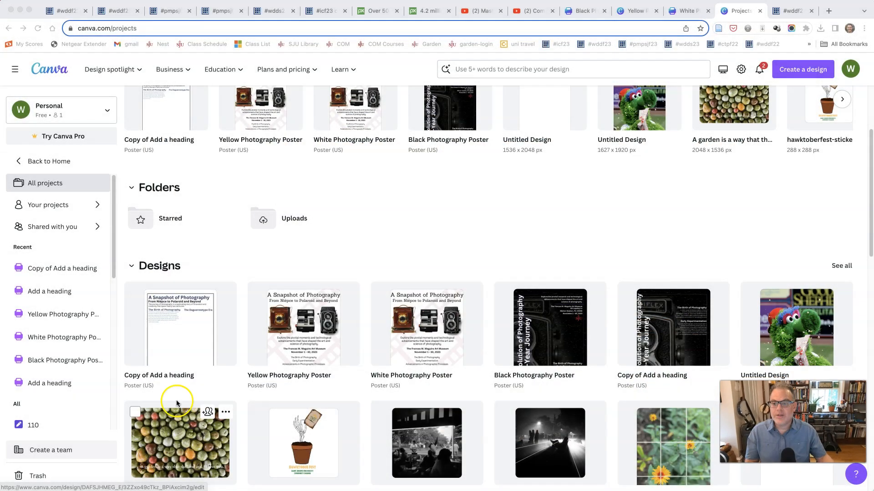
Step: Switch to the Pixabay site and search all images for "vintage camera"
left_click(377, 11)
left_click(426, 11)
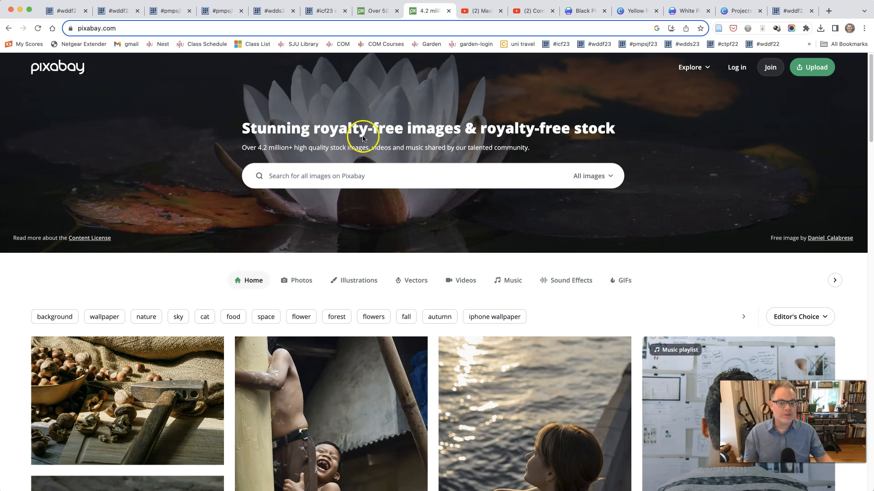
left_click(364, 177)
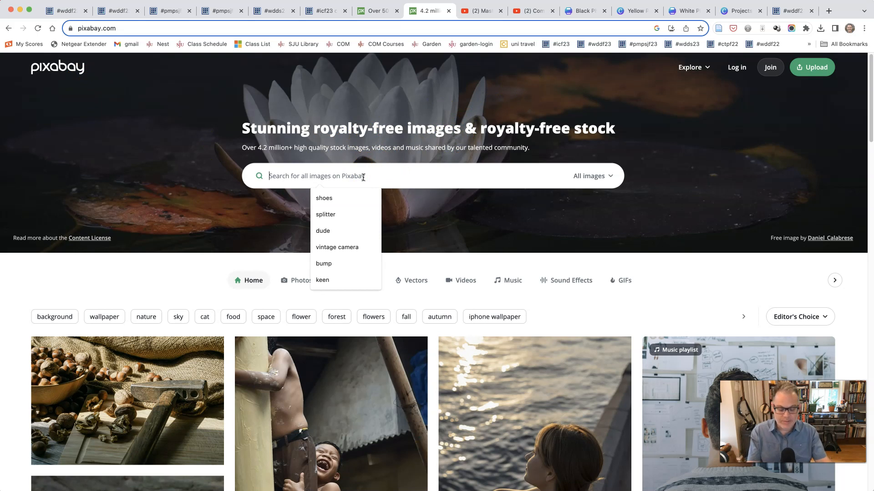
key("Down")
key("Down")
key("Down")
key("Down")
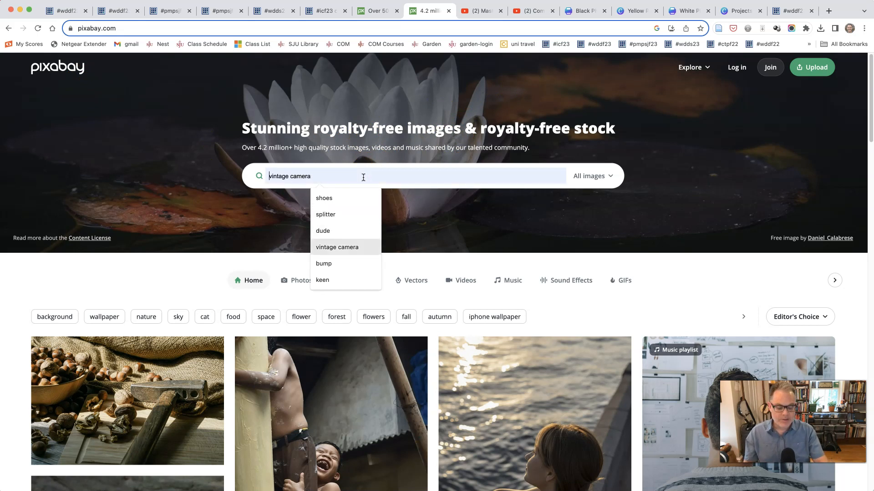
key("Return")
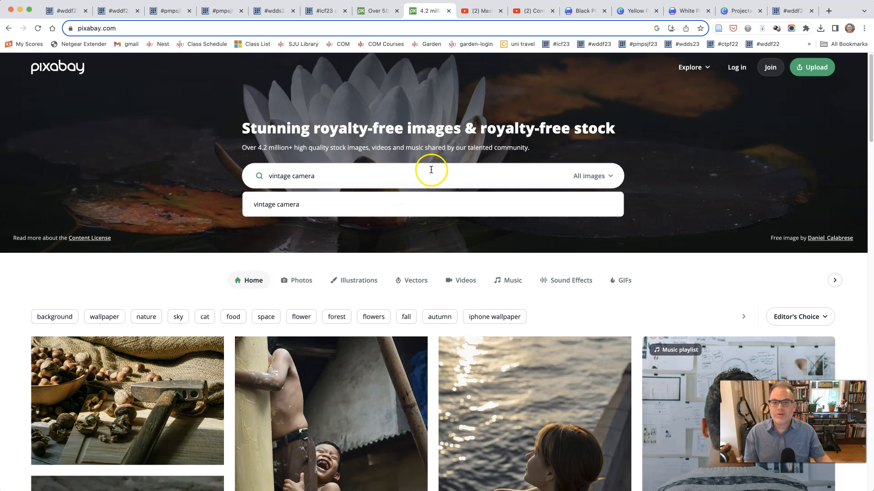
left_click(403, 178)
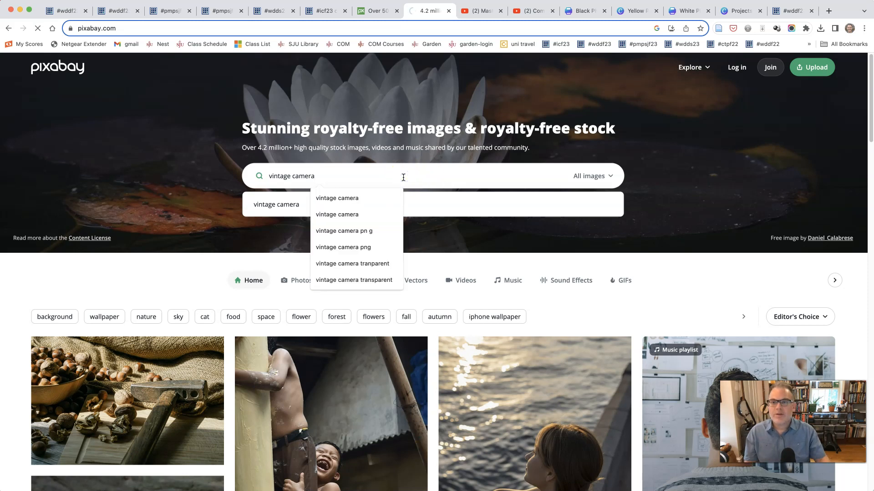
key("Return")
Step: Look through the vintage camera results, comparing the sponsored iStock images with the royalty-free photos and illustrations
scroll(496, 171, "down", 3)
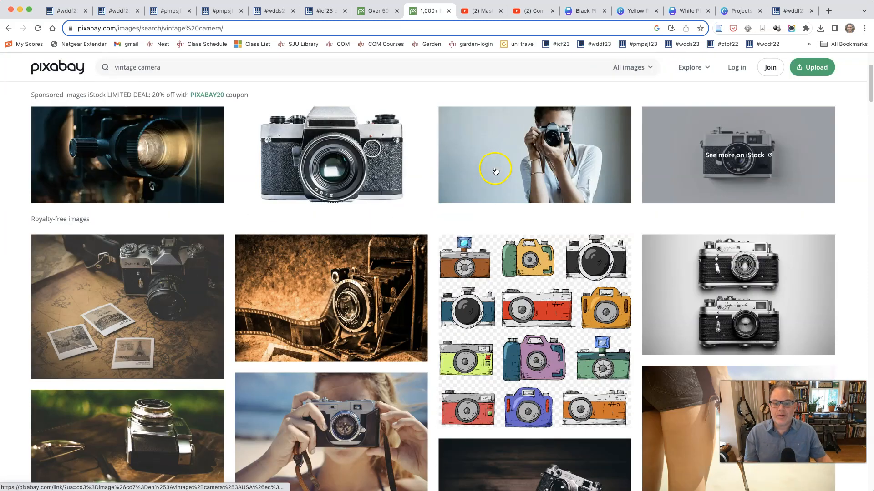
scroll(495, 172, "down", 10)
scroll(495, 170, "up", 15)
scroll(496, 170, "down", 3)
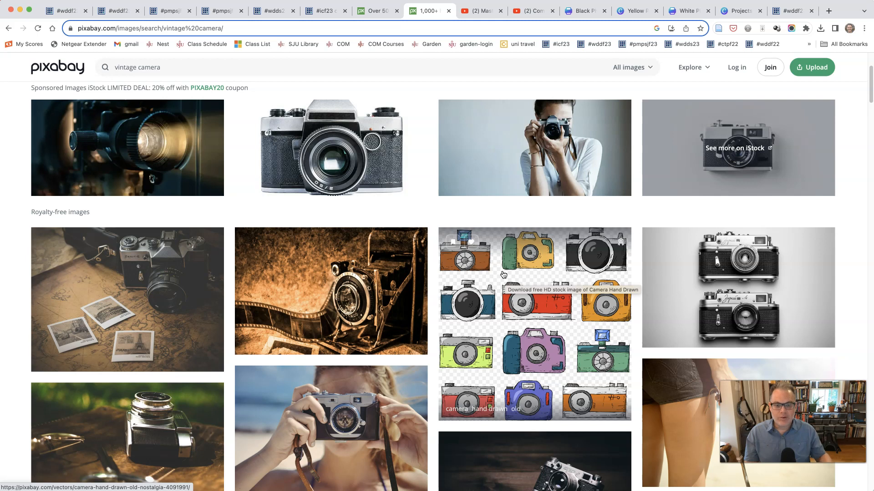
left_click(506, 288)
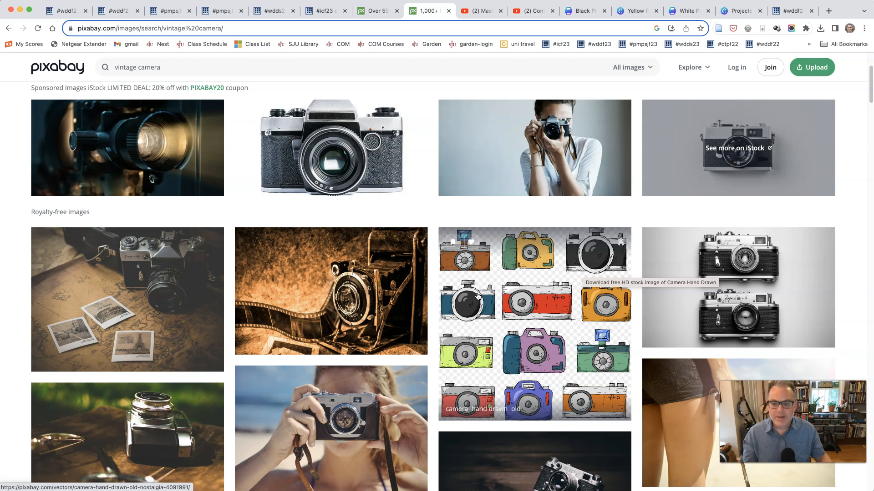
scroll(336, 325, "down", 2)
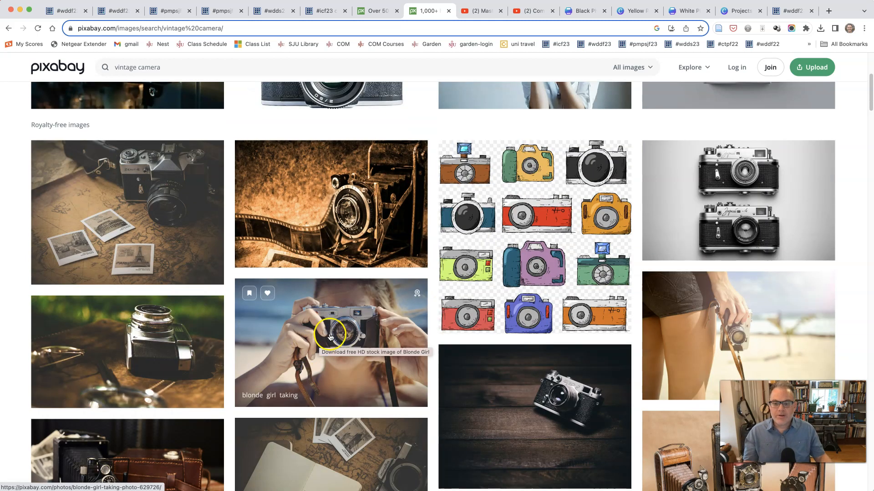
scroll(331, 336, "down", 3)
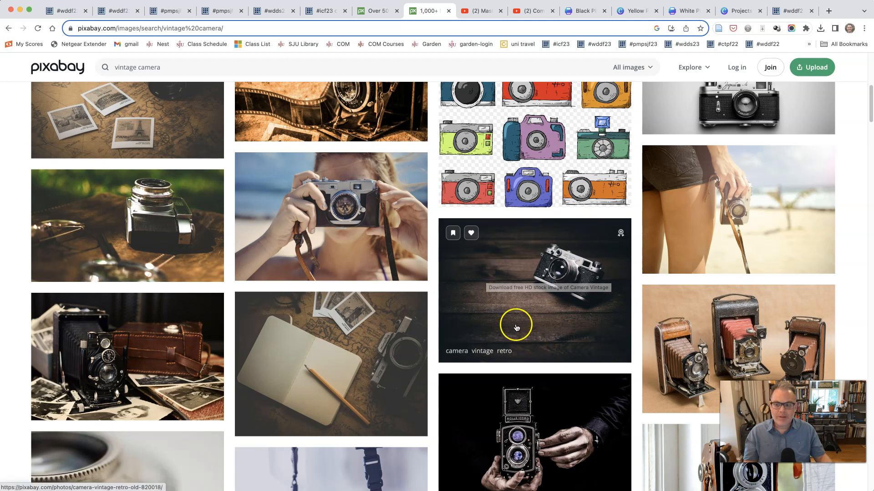
scroll(516, 327, "down", 6)
scroll(522, 326, "up", 6)
scroll(521, 325, "down", 6)
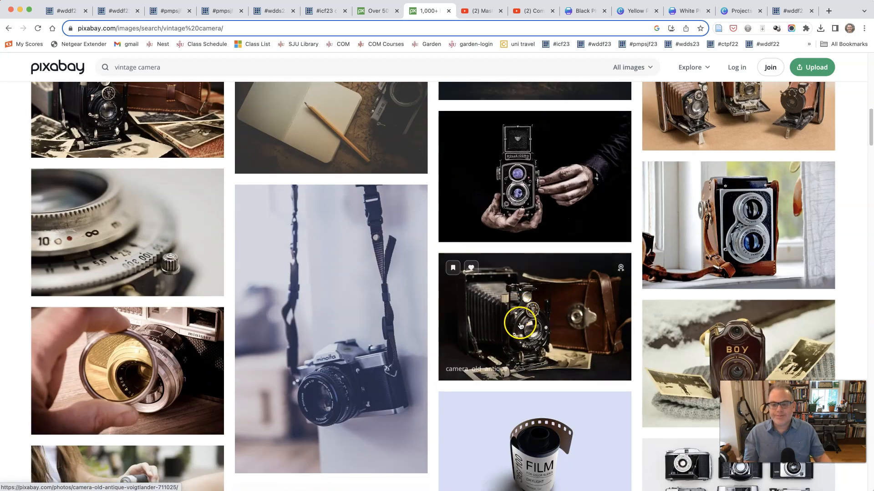
scroll(520, 326, "down", 5)
scroll(521, 326, "down", 3)
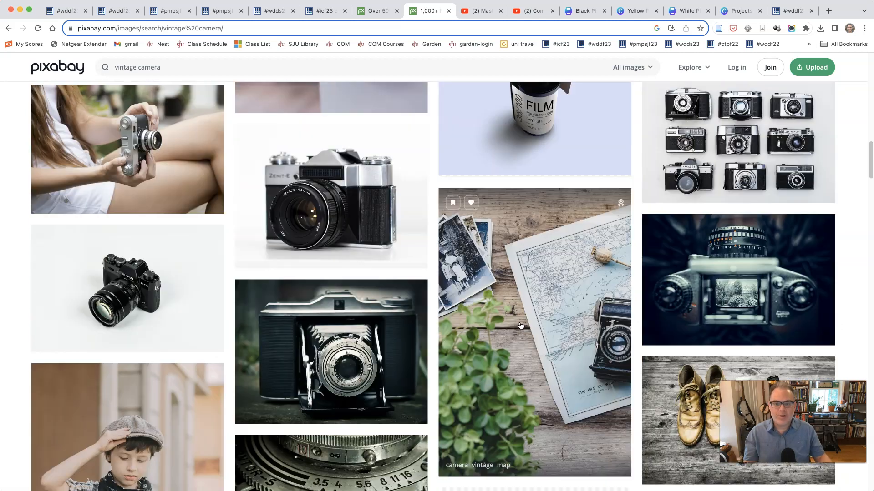
scroll(521, 326, "up", 5)
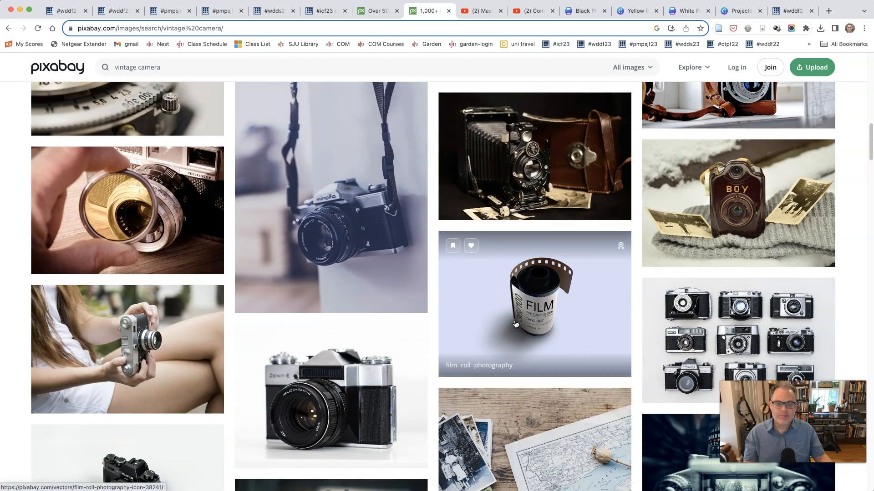
scroll(516, 323, "up", 10)
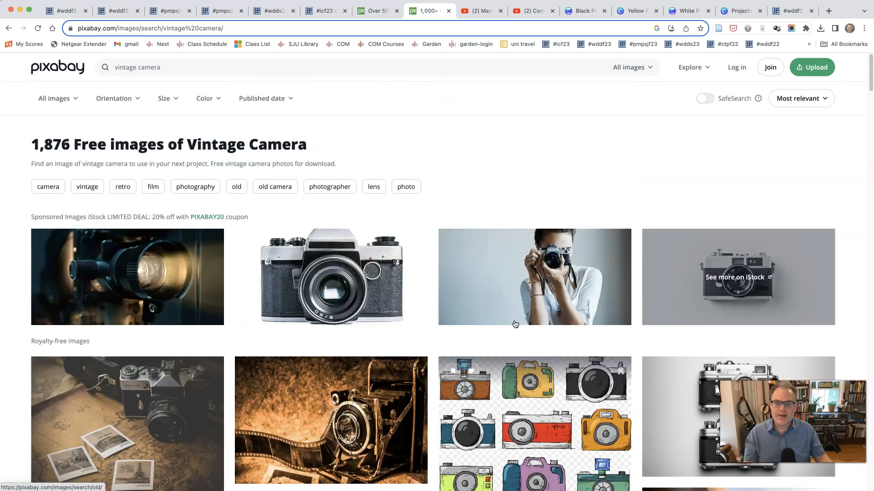
Step: Search for "vintage camera transparent" and look through the royalty-free cut-out camera images
left_click(183, 67)
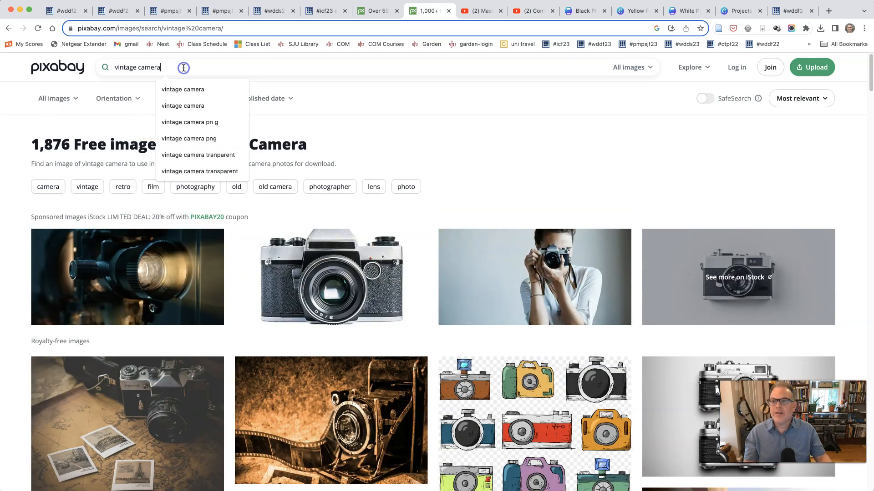
left_click(212, 156)
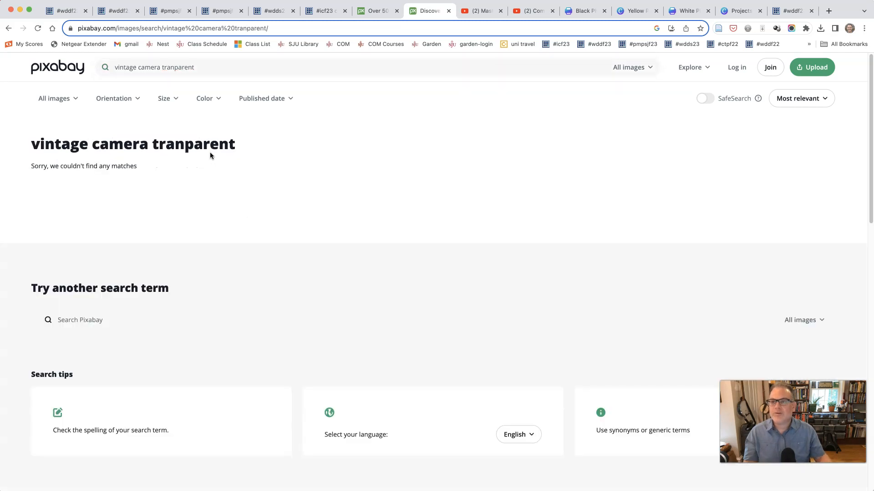
left_click(209, 152)
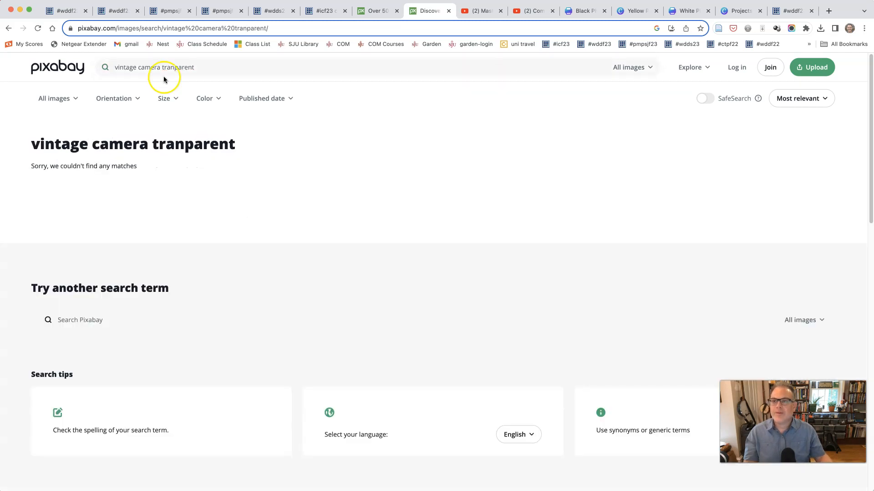
left_click(180, 67)
left_click(172, 68)
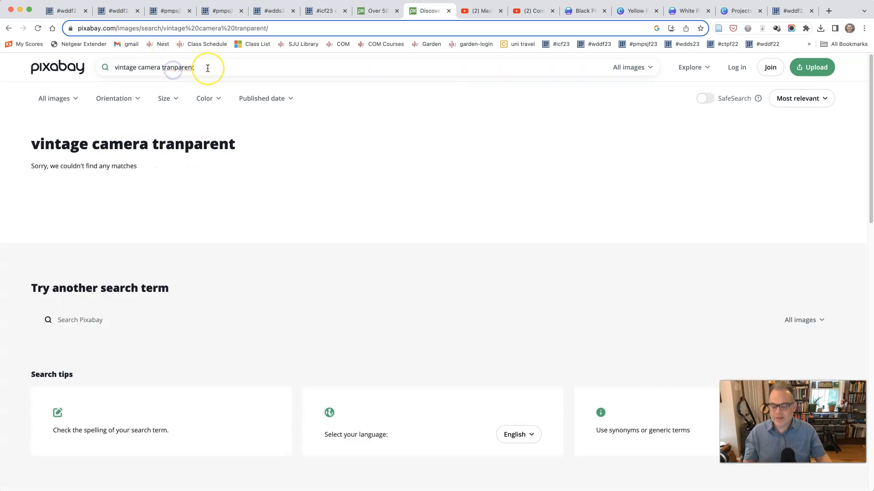
type("s")
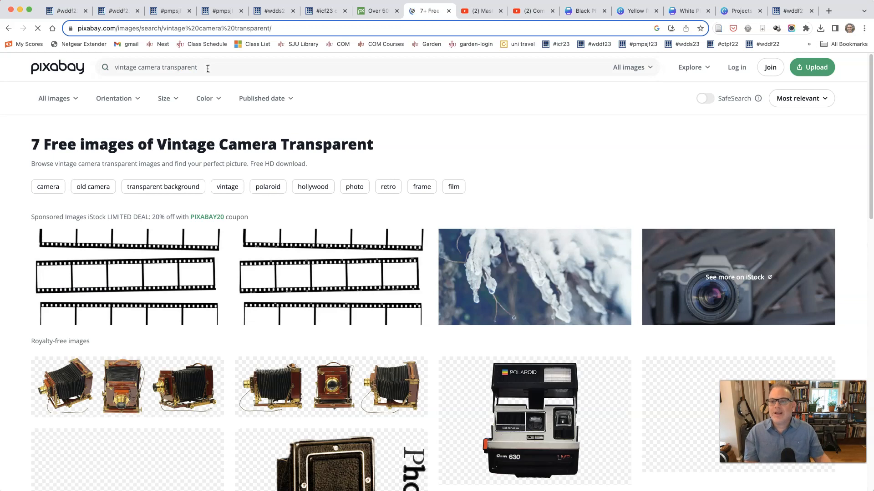
scroll(266, 175, "down", 5)
scroll(266, 175, "down", 2)
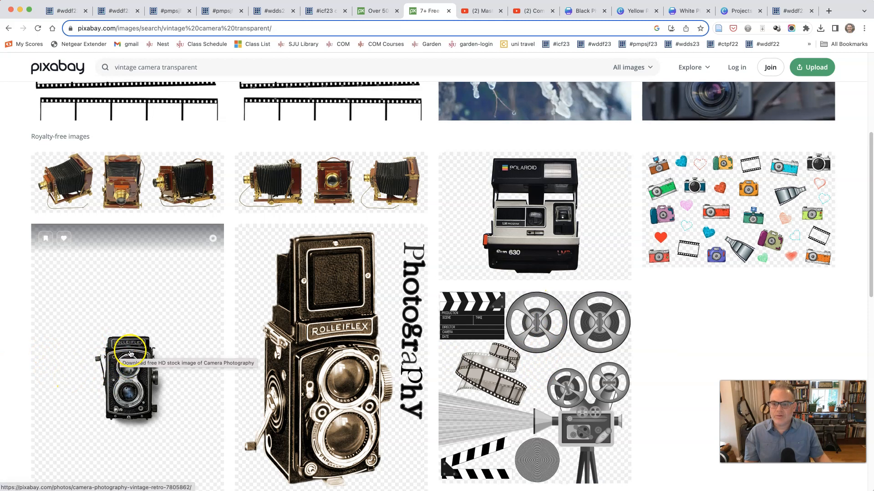
scroll(322, 299, "down", 5)
scroll(400, 232, "up", 3)
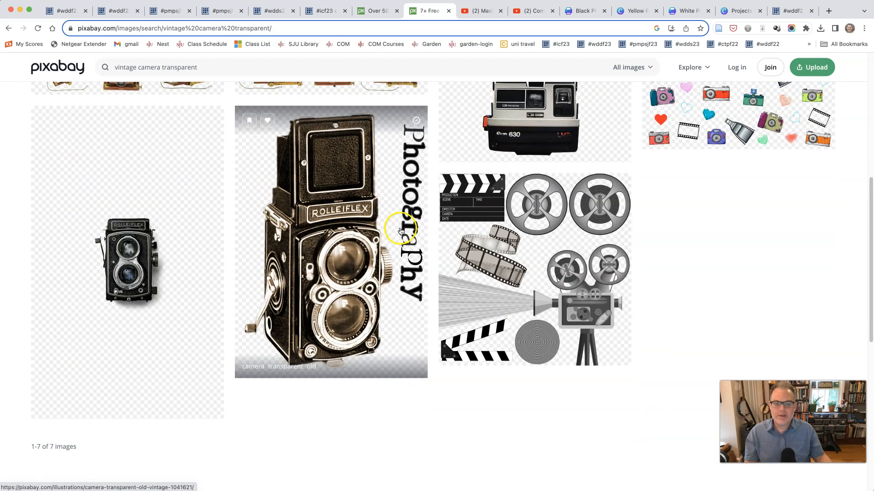
scroll(402, 241, "up", 6)
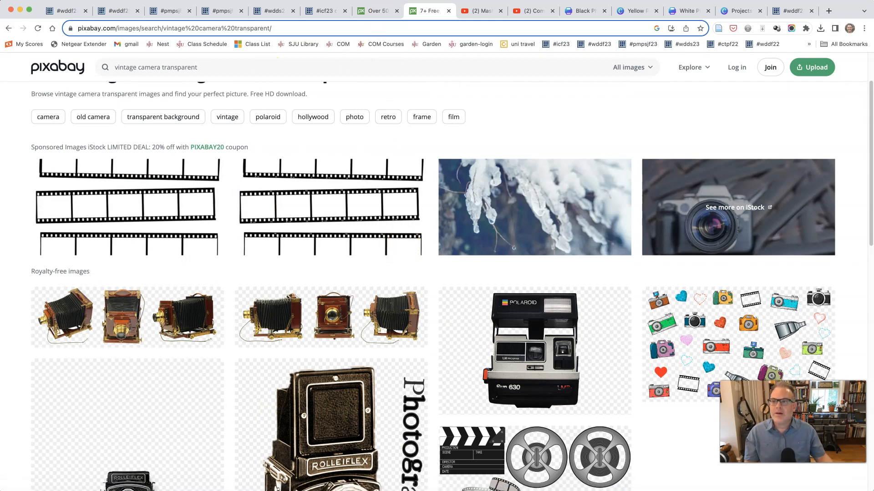
Step: Return to the "vintage camera" results and open the black-and-white photo of two cameras, one above the other
left_click(8, 29)
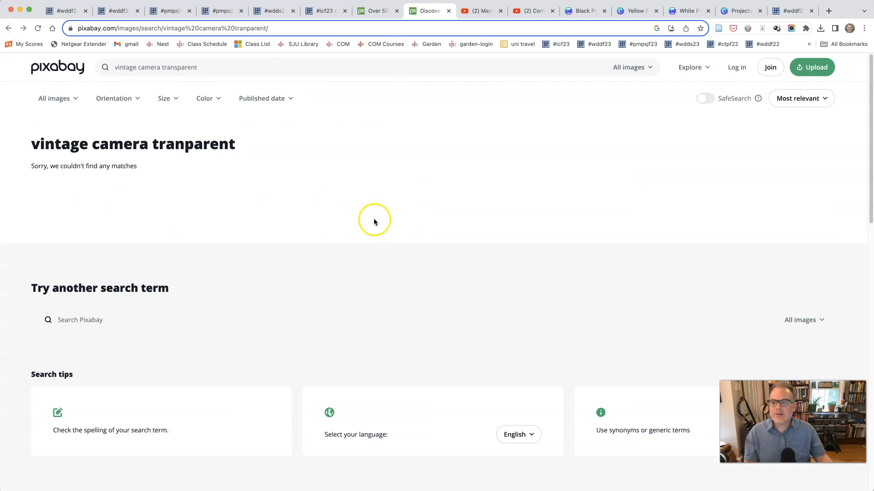
left_click(8, 29)
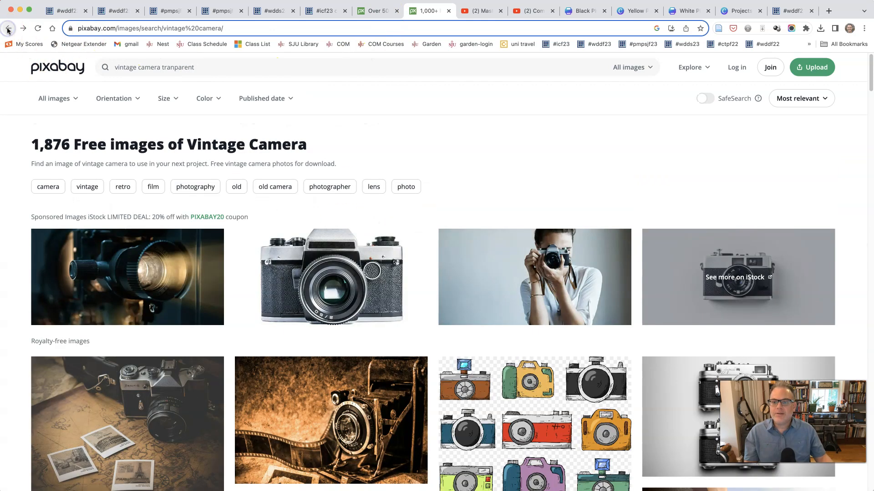
scroll(521, 191, "down", 2)
scroll(503, 187, "down", 8)
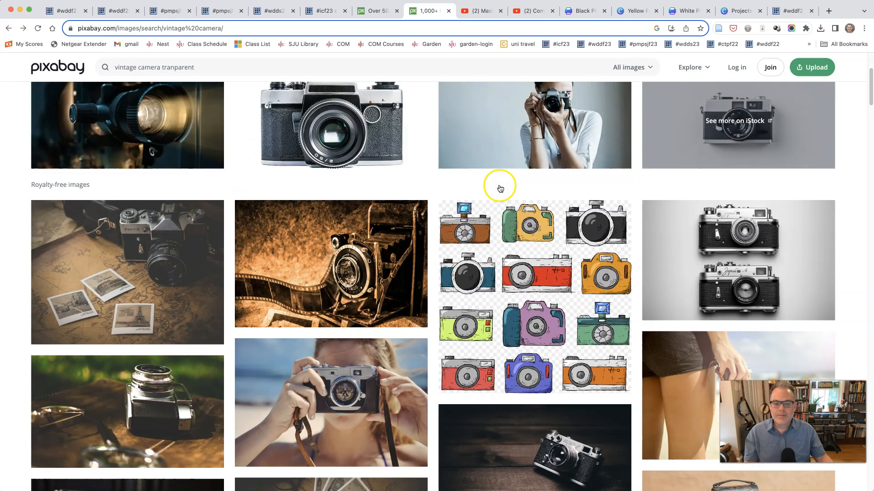
scroll(500, 188, "down", 10)
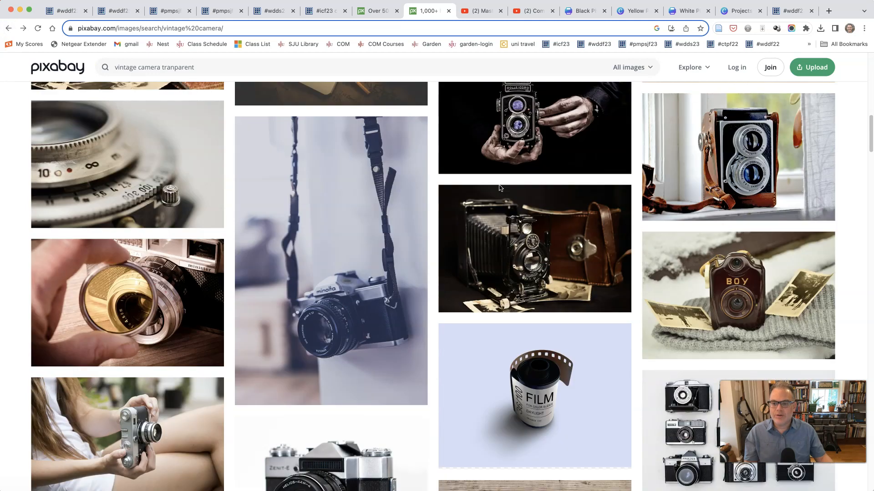
scroll(499, 188, "up", 4)
scroll(499, 188, "up", 8)
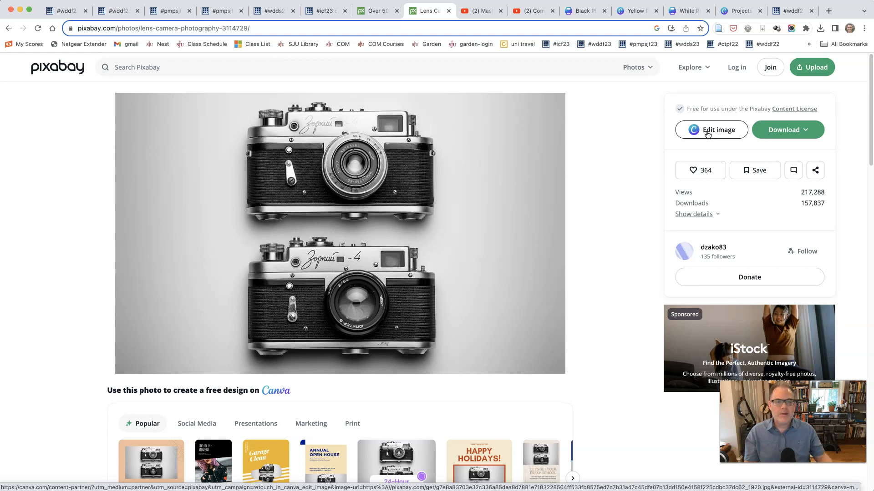
Step: Download the two-camera photo as a 1920×1200 JPG and dismiss the thank-you dialog
left_click(794, 131)
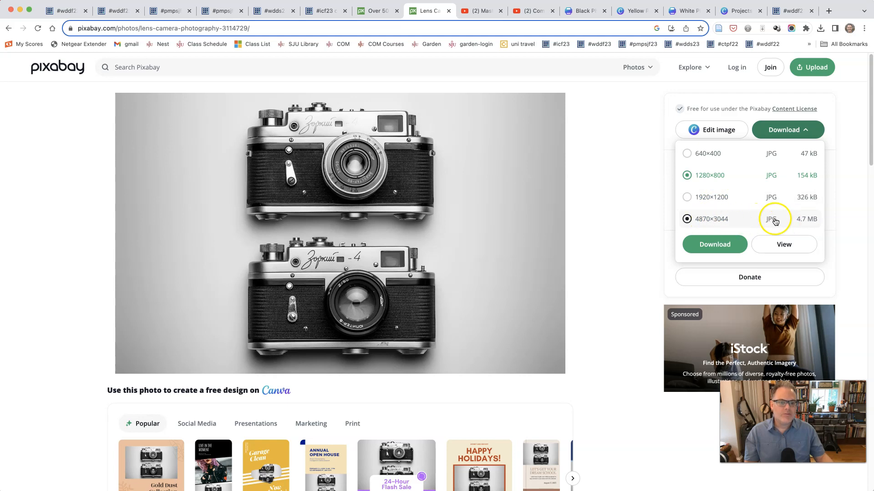
left_click(700, 197)
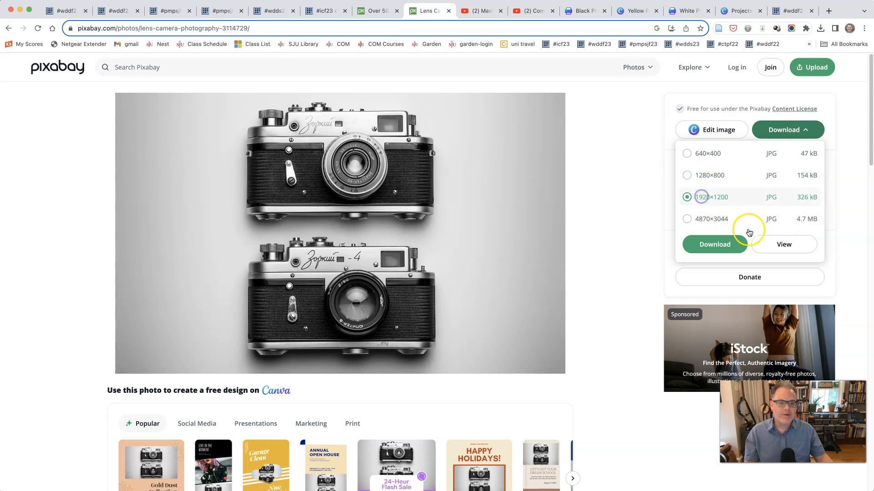
left_click(715, 245)
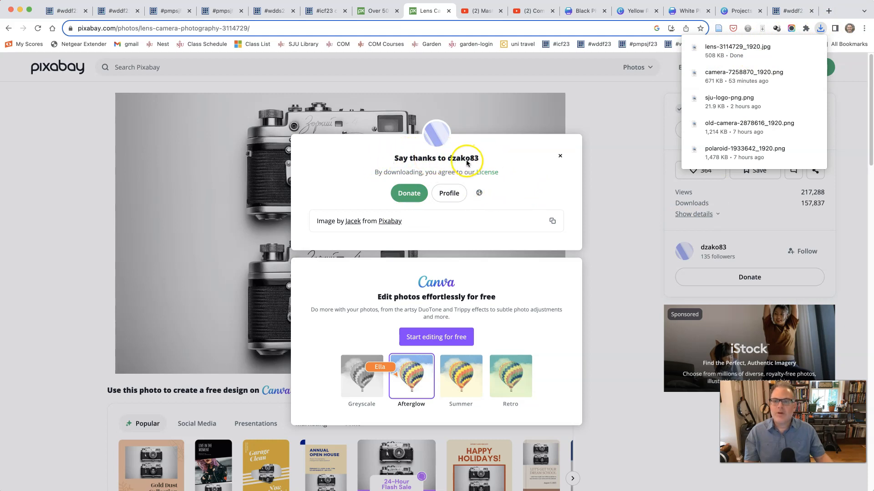
left_click(620, 94)
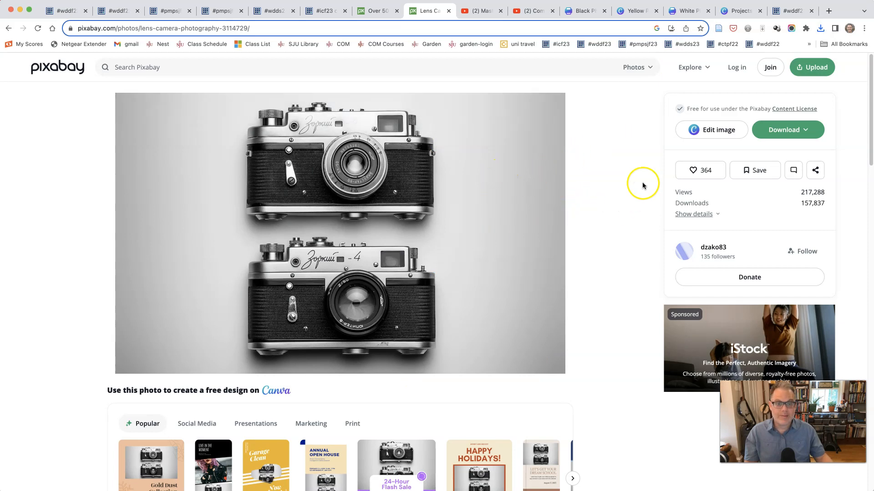
Step: Open Pixabay's Content License Summary and read the allowed and prohibited uses, highlighting the words about distributing content
left_click(792, 109)
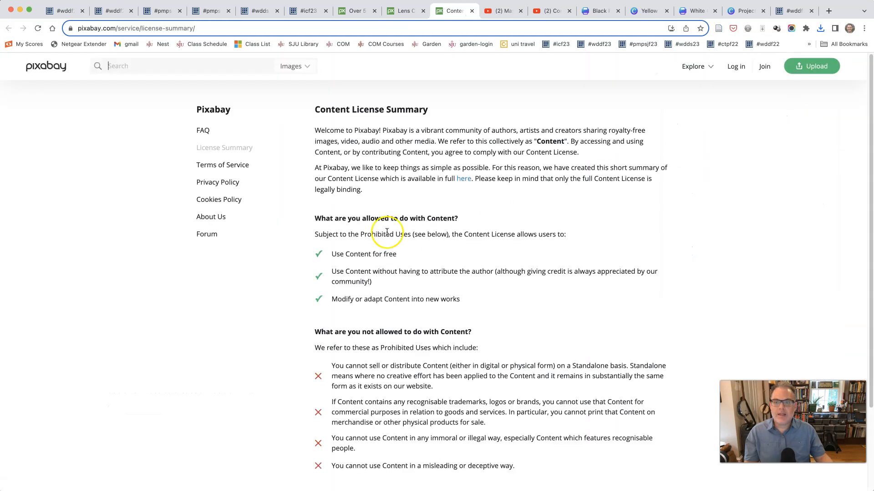
scroll(381, 232, "down", 2)
scroll(381, 233, "down", 2)
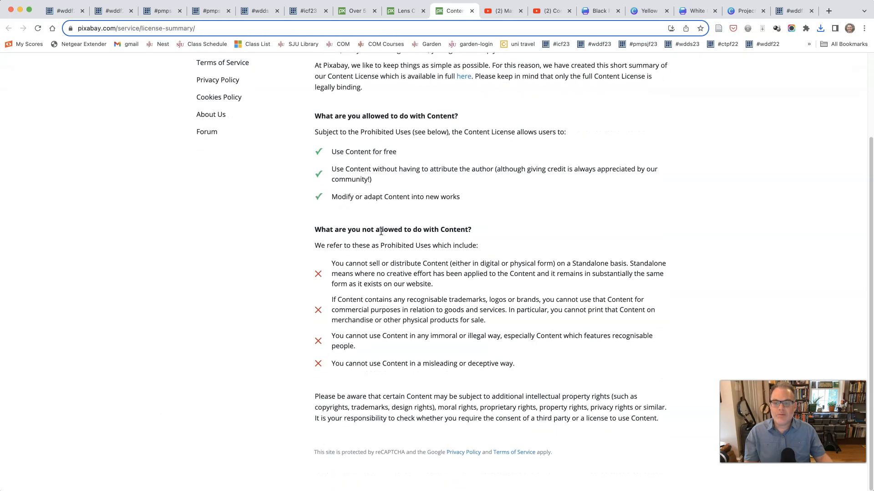
scroll(381, 232, "up", 2)
scroll(381, 232, "down", 1)
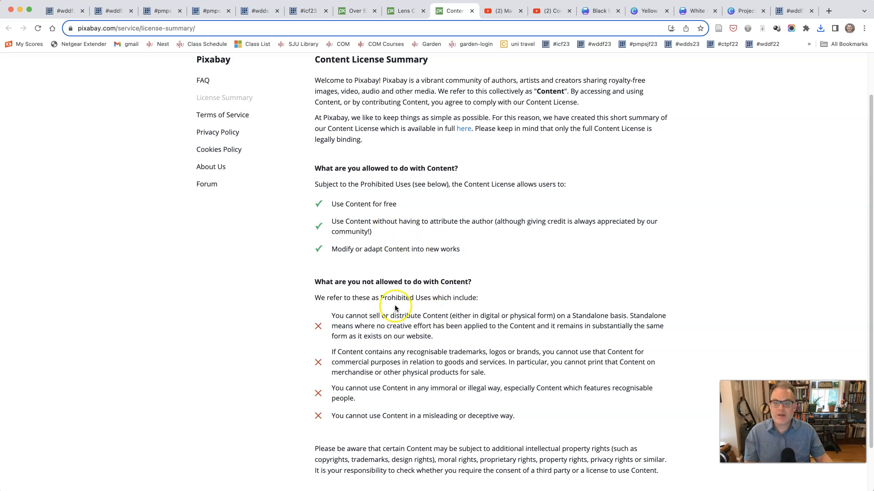
left_click_drag(394, 320, 438, 316)
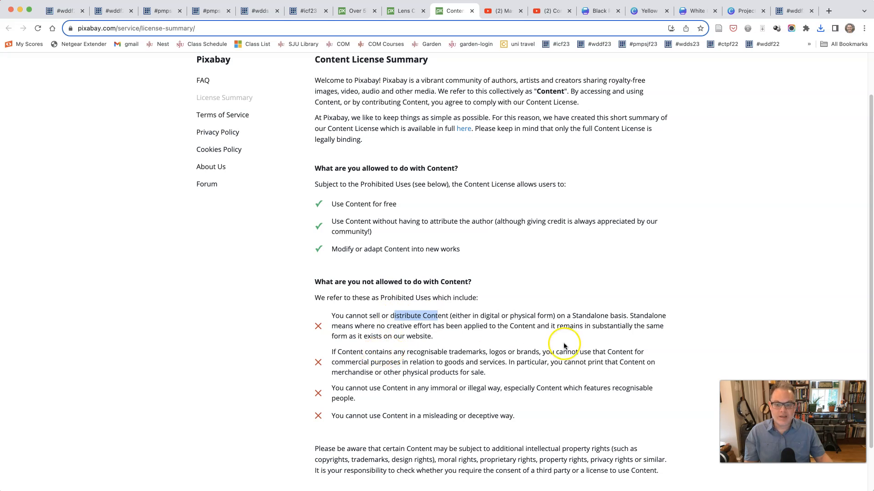
Step: Read the prohibited uses about immoral, illegal, misleading or deceptive use of content, highlighting those words, and close the license summary
left_click_drag(346, 362, 494, 387)
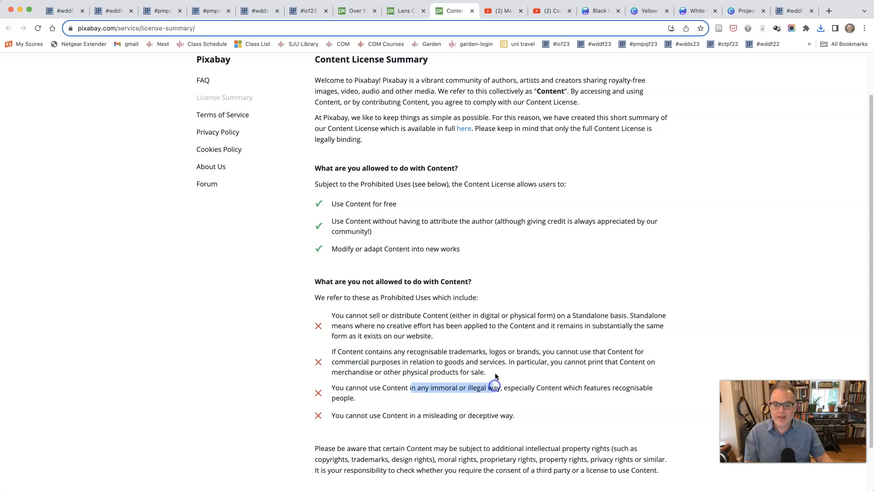
left_click_drag(416, 416, 510, 415)
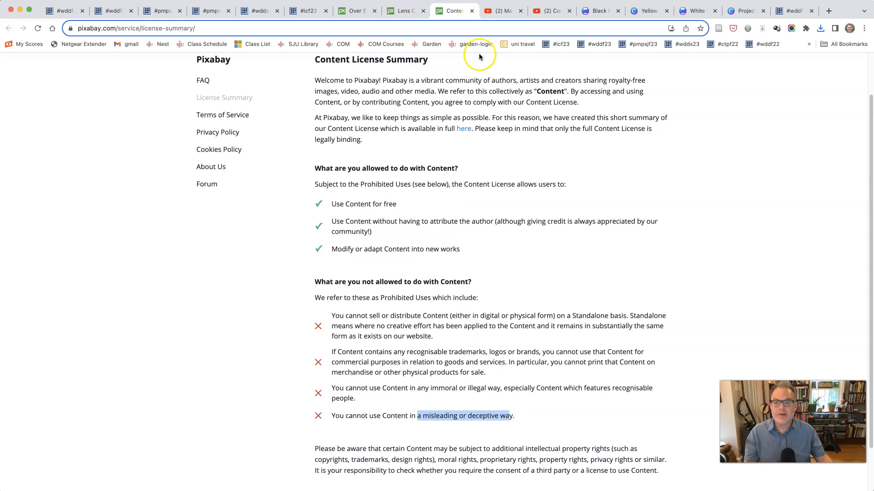
left_click(472, 11)
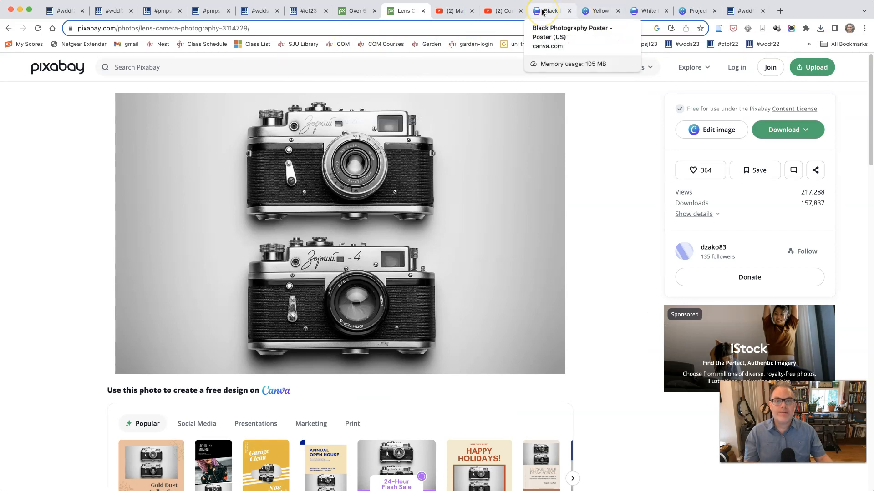
Step: Switch to the Canva projects page, duplicate the poster design "Copy of Add a heading" and open the duplicate for editing
left_click(689, 11)
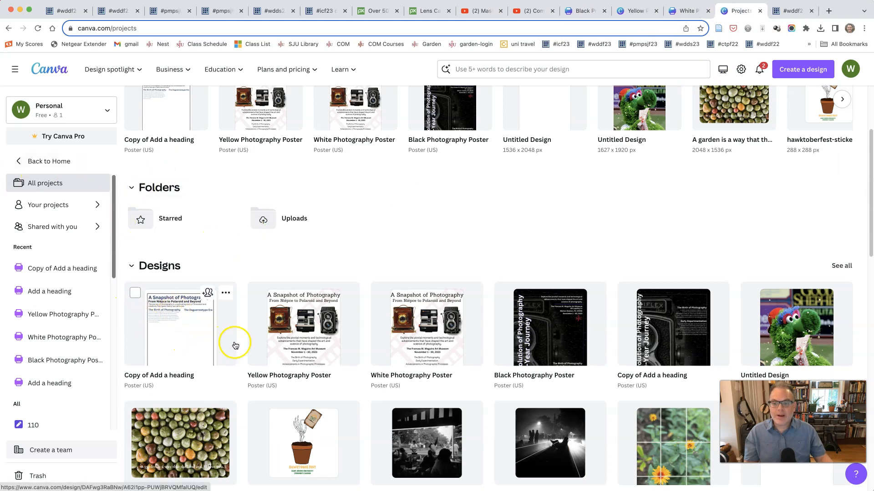
left_click(226, 293)
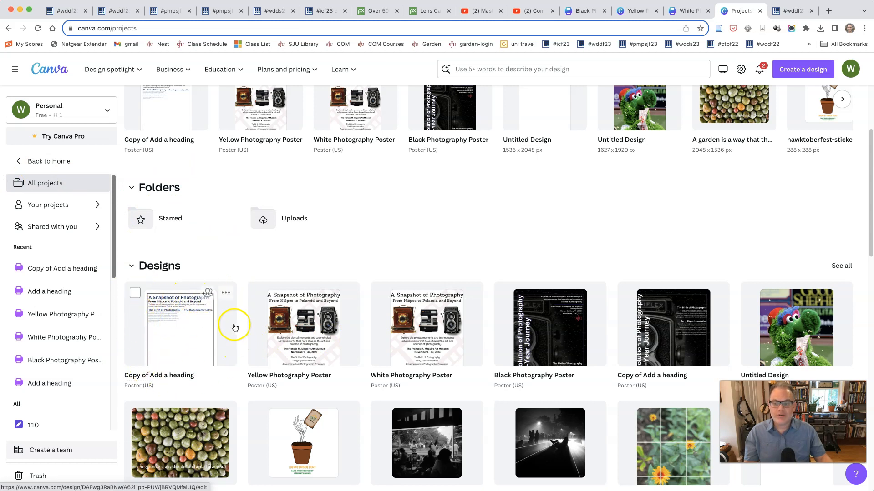
left_click(226, 294)
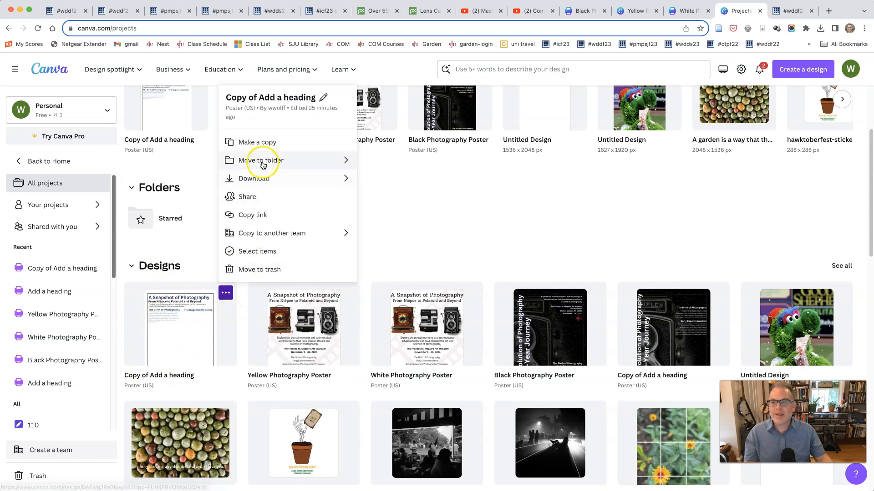
left_click(255, 142)
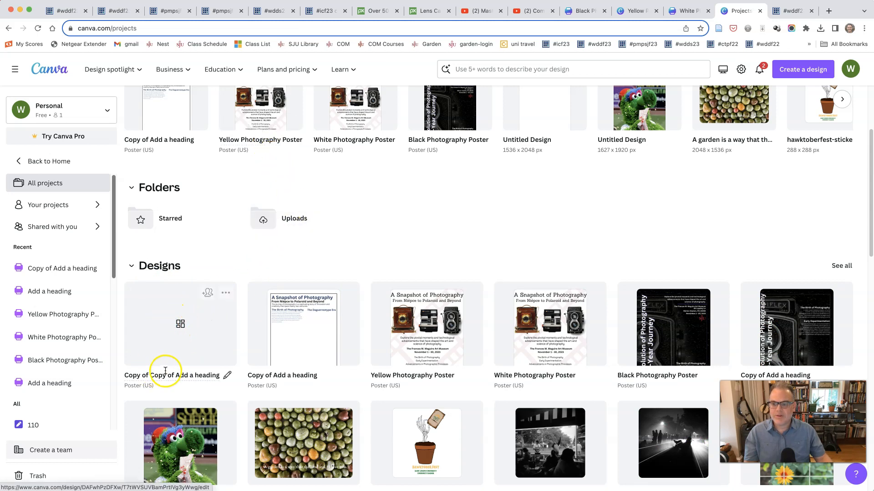
left_click(176, 320)
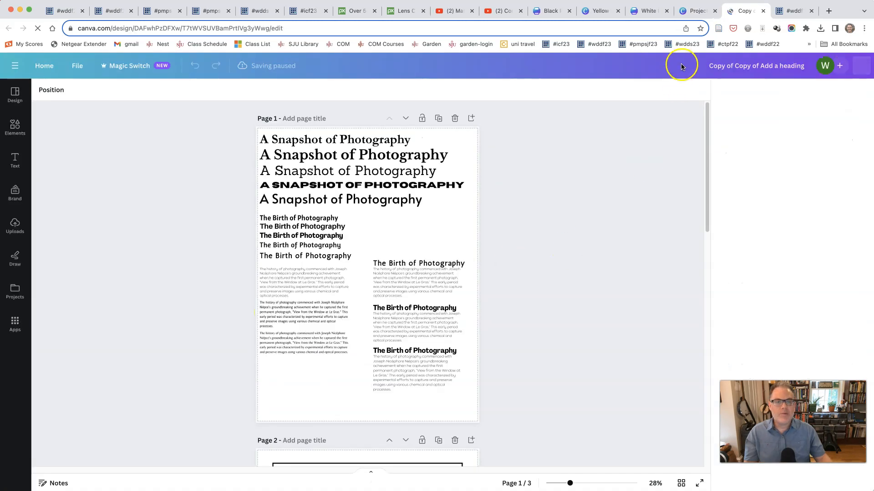
left_click(695, 10)
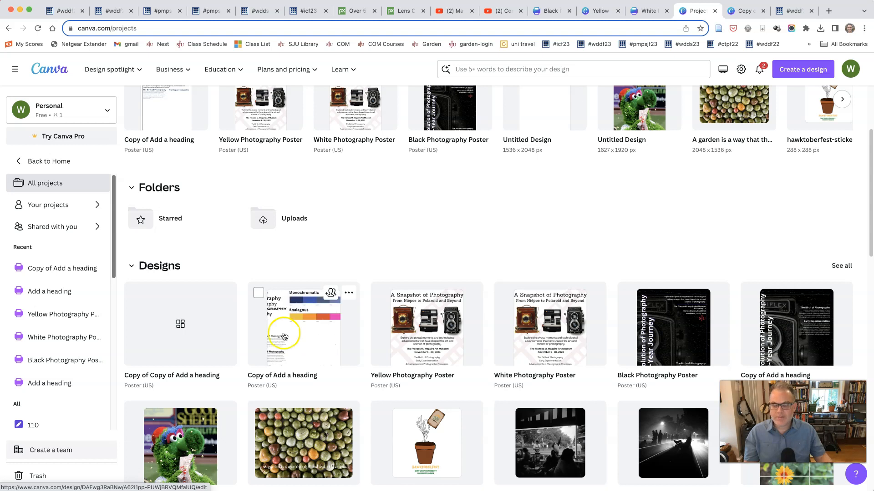
left_click(744, 11)
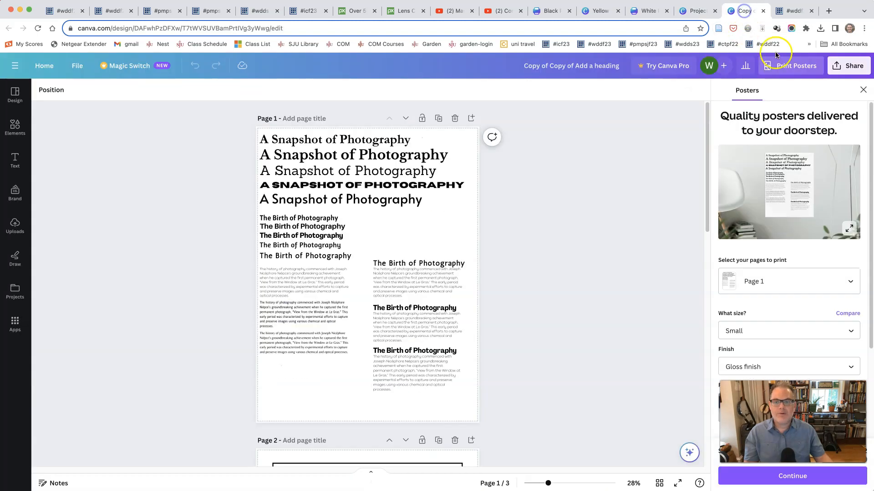
Step: Look through the pages and move page 2, the framed "A Snapshot of Photography" layout, up to become the first page
scroll(557, 241, "down", 15)
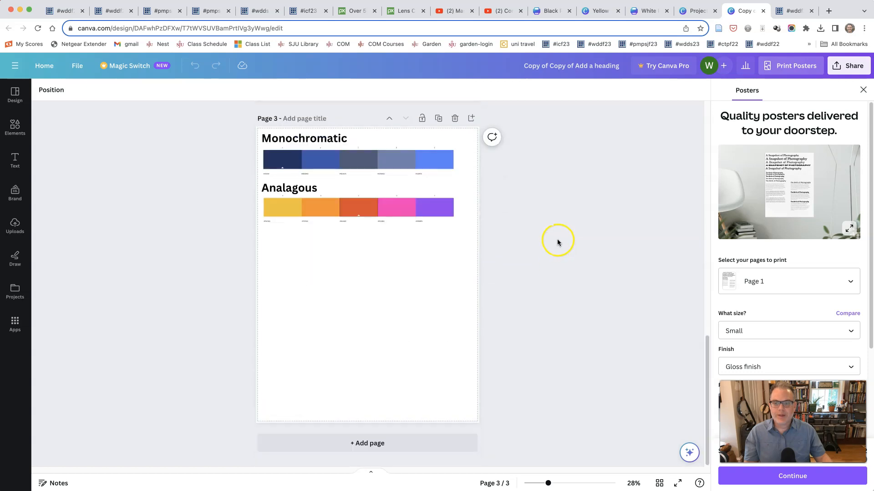
scroll(558, 241, "up", 12)
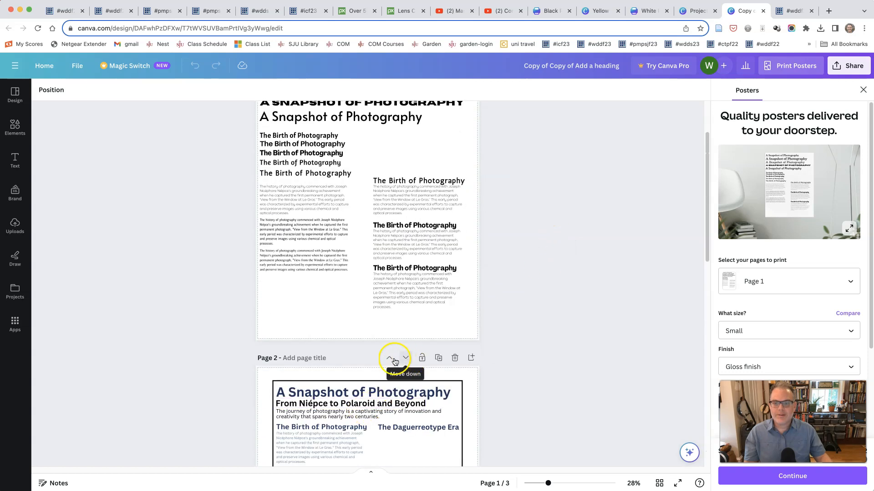
left_click(389, 357)
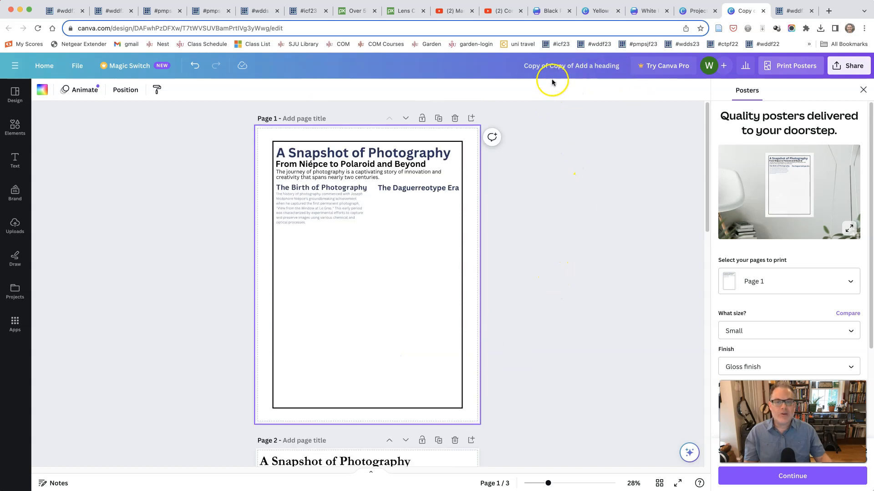
Step: Rename the design as "Sample Project"
left_click_drag(523, 67, 615, 66)
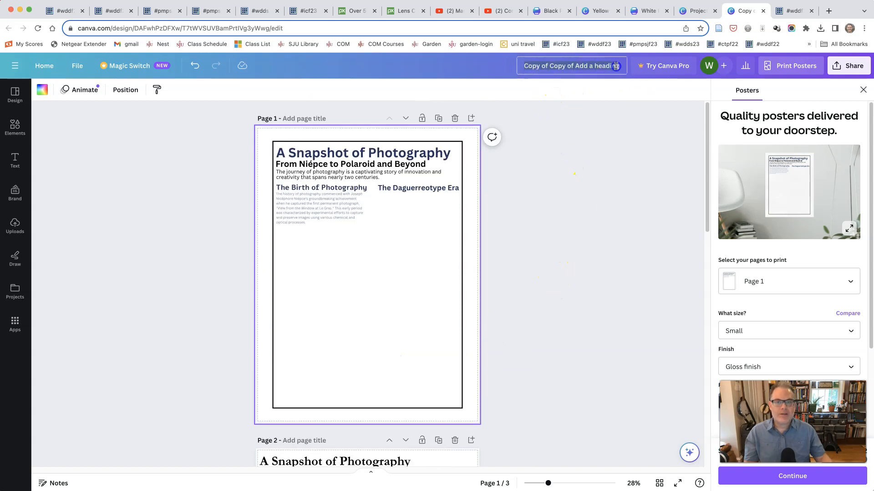
type("Sample Project")
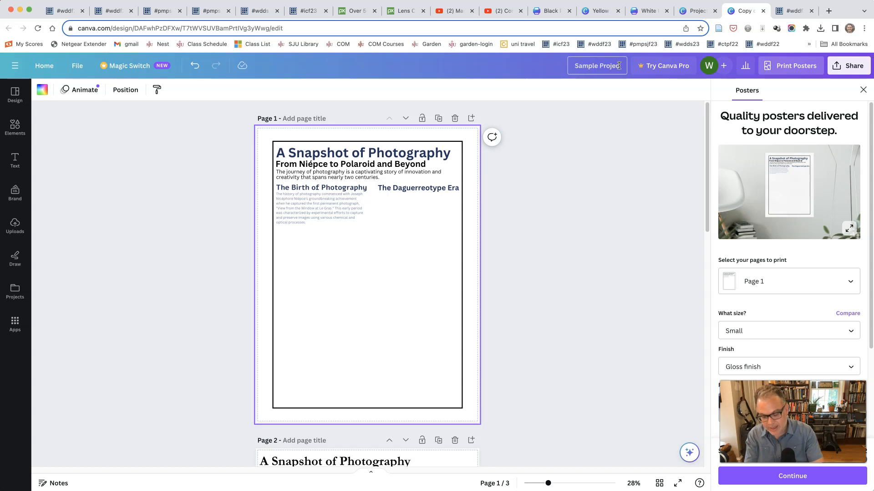
left_click(621, 145)
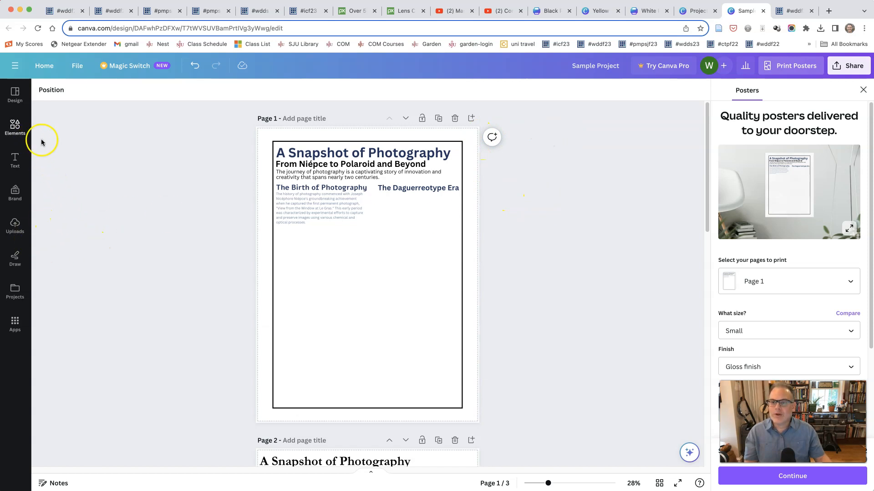
Step: Upload lens-3114729_1920.jpg from the Downloads folder and place it on page 1 inside the frame, below the text
left_click(15, 224)
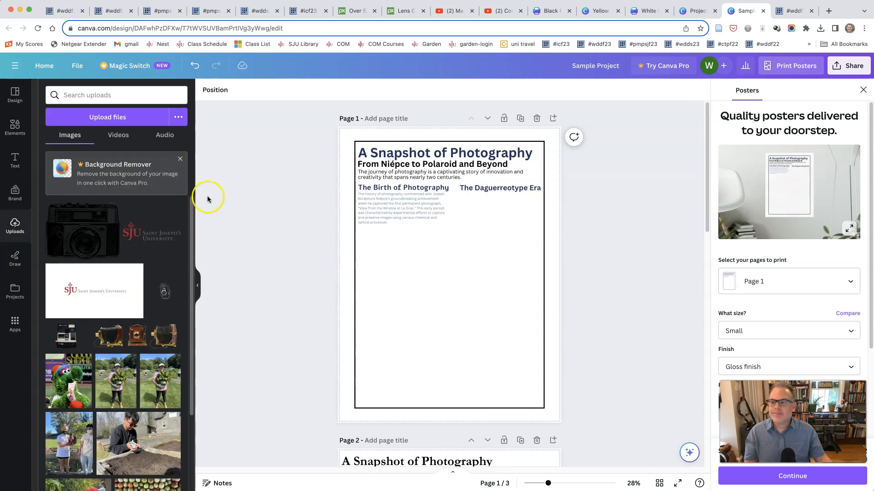
left_click(112, 118)
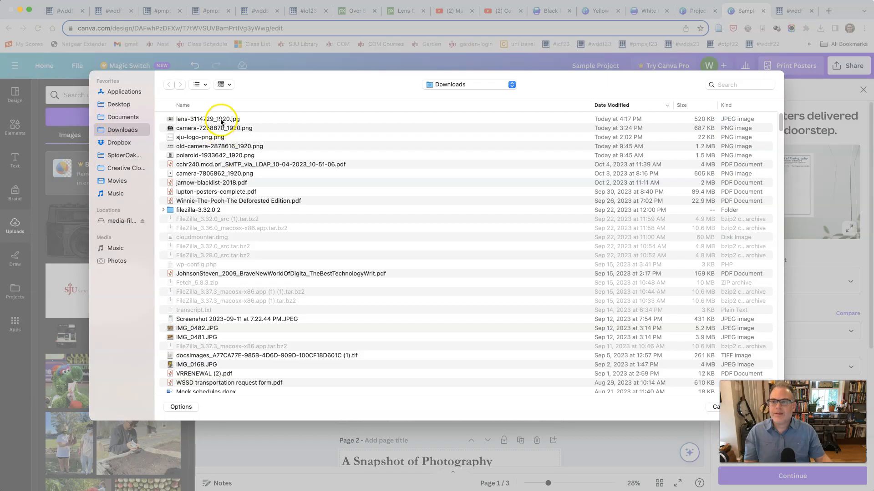
left_click(439, 87)
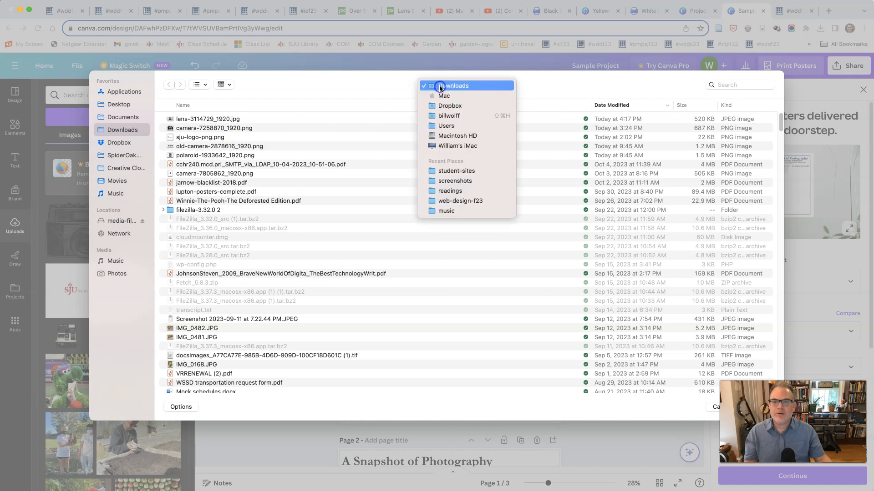
left_click(229, 120)
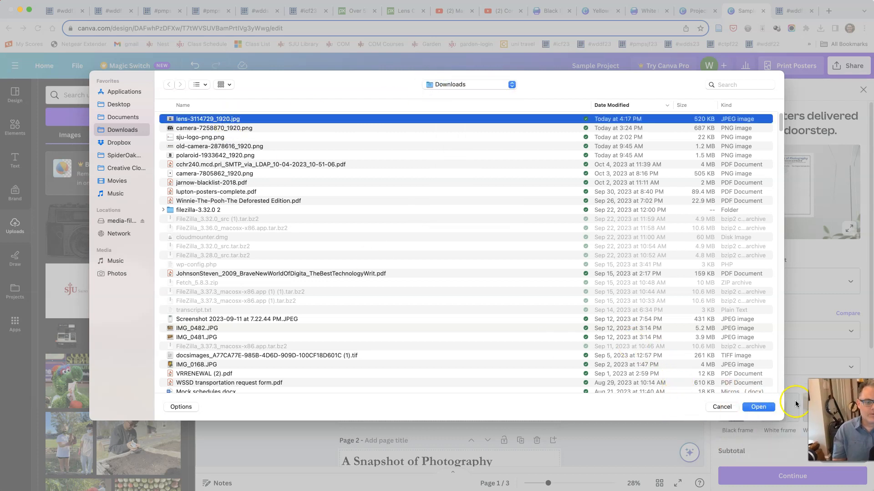
left_click(759, 408)
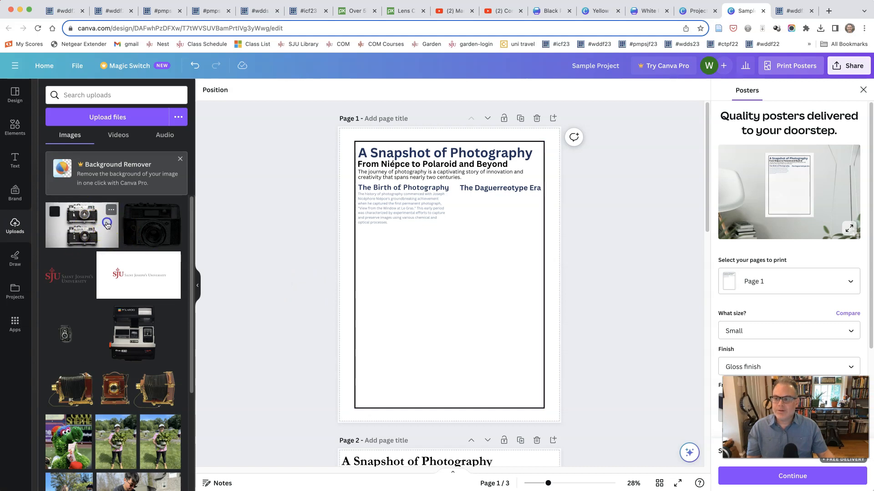
left_click(107, 225)
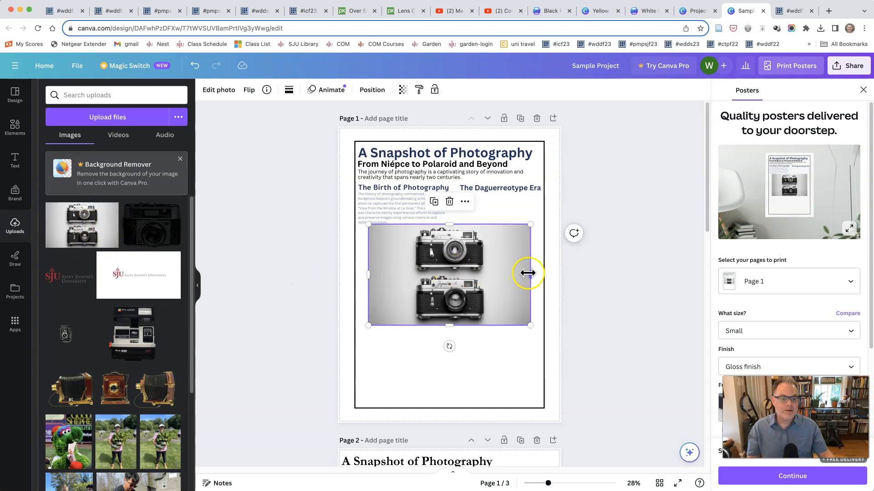
left_click_drag(494, 282, 494, 295)
Step: Show rulers and guides in the Sample Project design
left_click(44, 65)
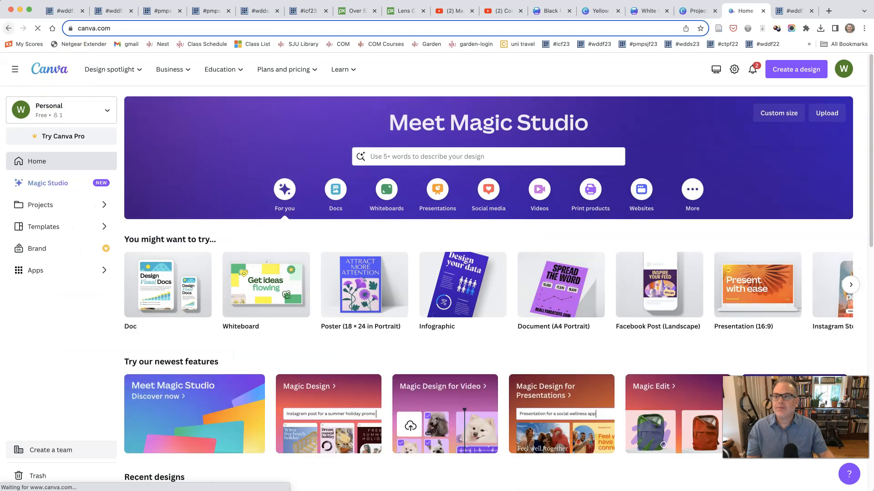
left_click(9, 28)
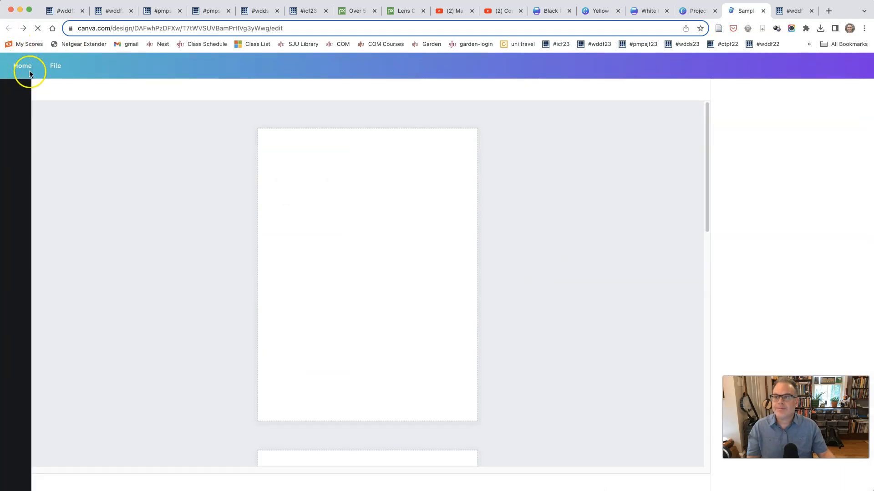
left_click(81, 67)
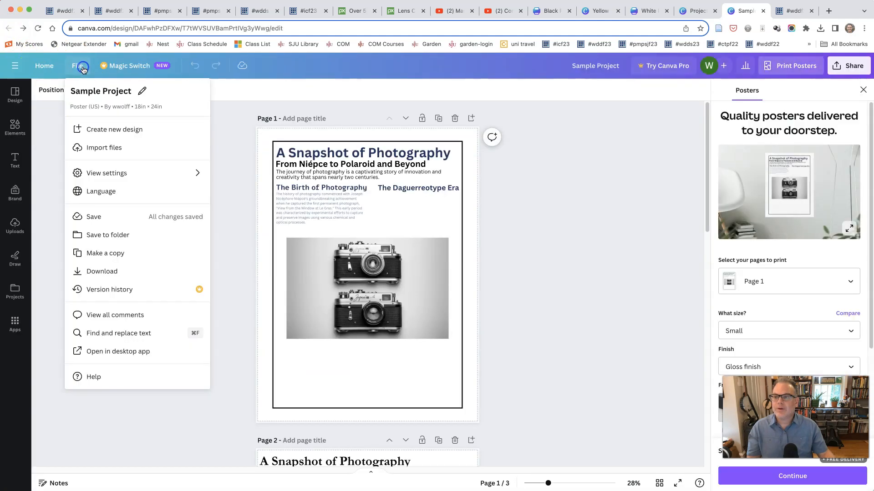
mouse_move(94, 173)
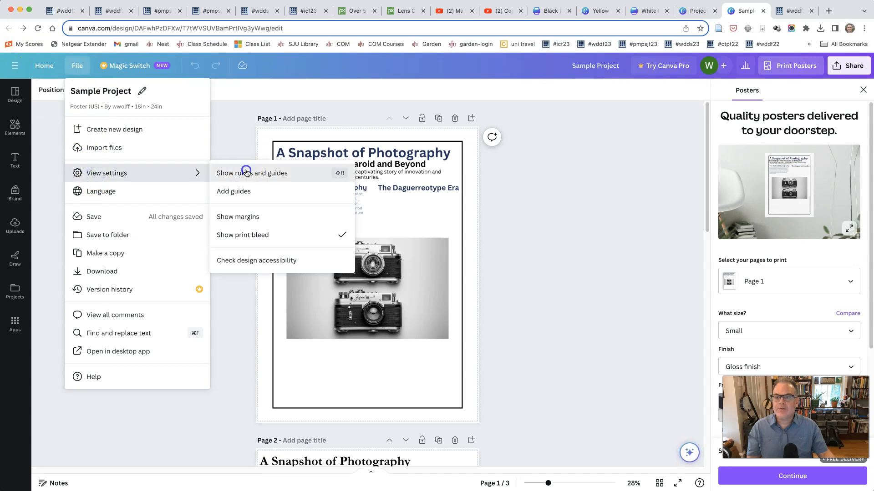
left_click(246, 172)
Step: Enlarge the two-camera photo beyond the edges of page 1 and position it so both cameras fill the whole poster
mouse_move(432, 267)
left_mouse_down()
mouse_move(434, 247)
mouse_move(433, 258)
left_mouse_up()
left_click_drag(297, 234, 172, 103)
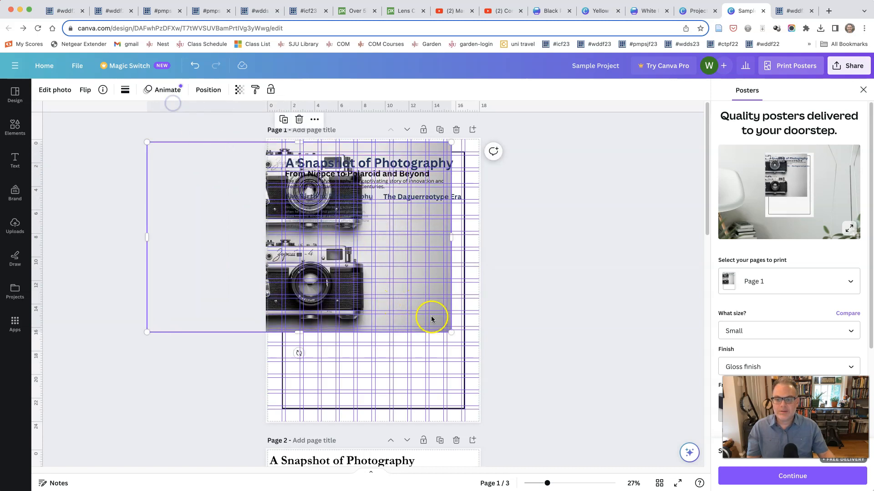
left_click_drag(447, 330, 581, 460)
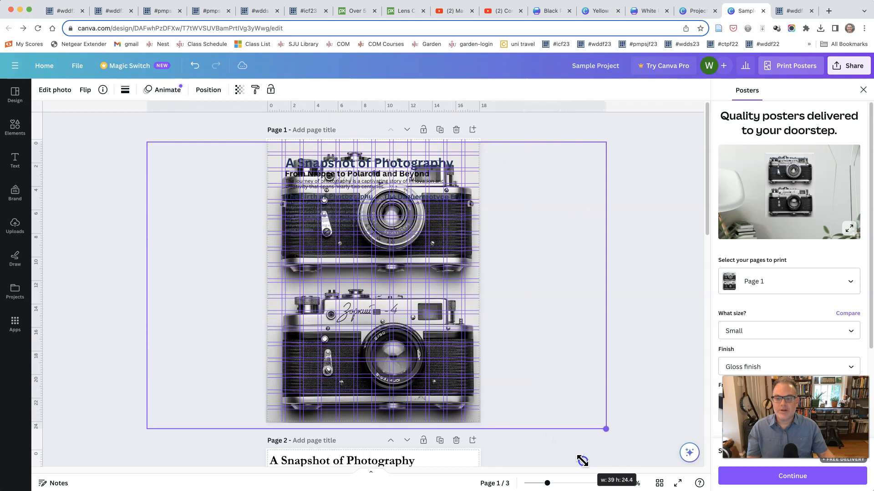
left_click_drag(146, 144, 128, 119)
left_click_drag(425, 227, 436, 234)
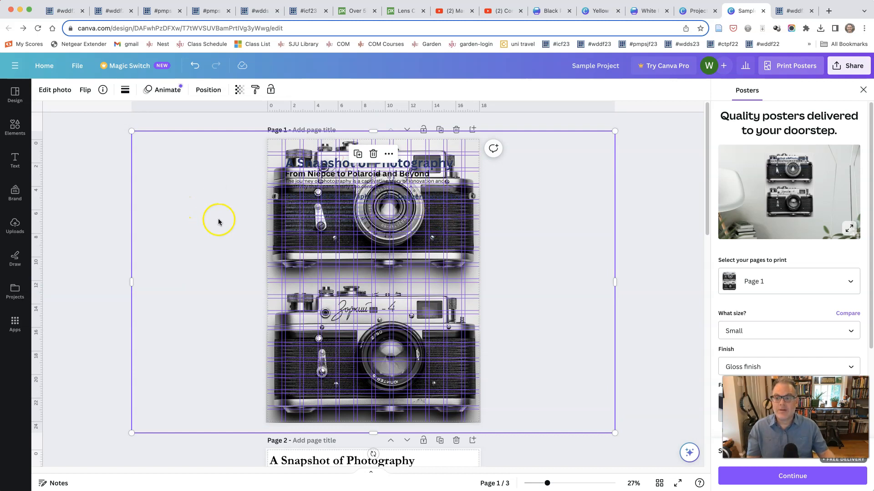
Step: Crop the two-camera photo on page 1 down to the lower camera, trimming the empty areas on both sides
left_click(651, 259)
left_click(457, 259)
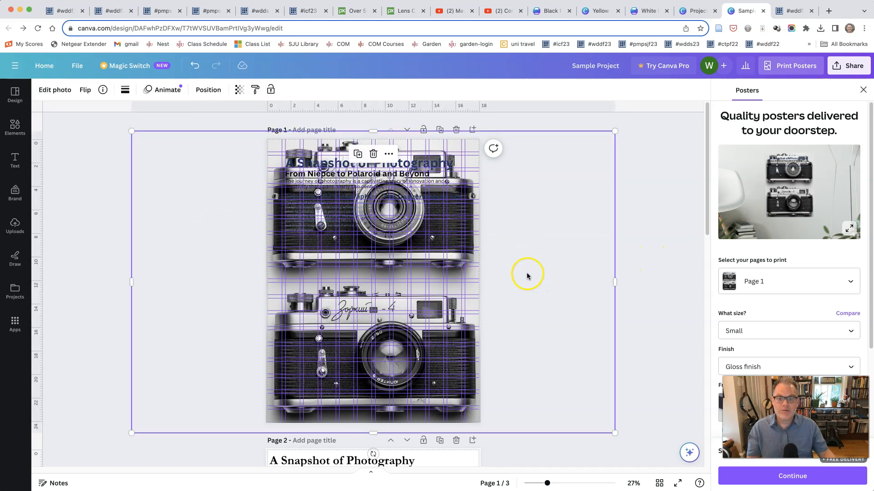
left_click(526, 272)
left_click(426, 276)
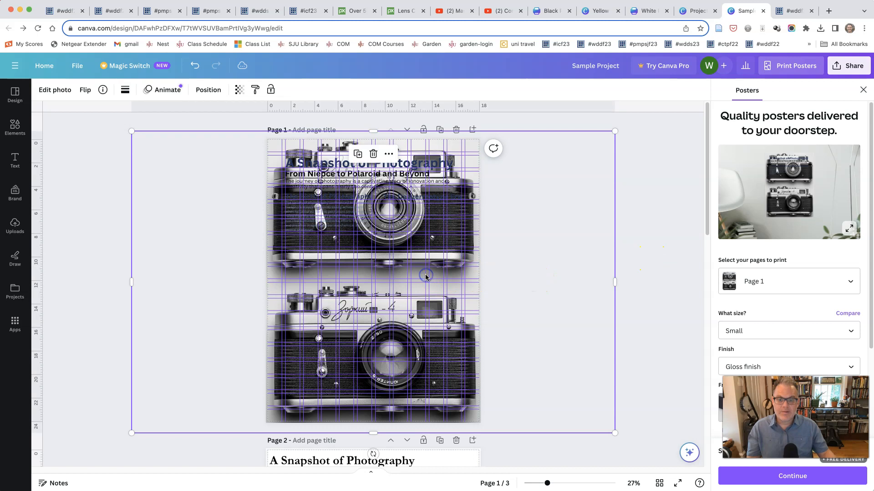
double_click(426, 276)
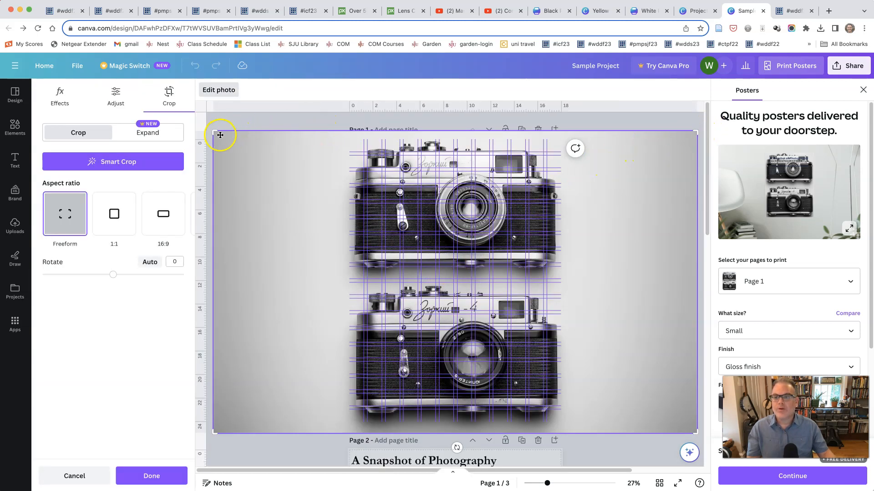
left_click_drag(216, 133, 188, 276)
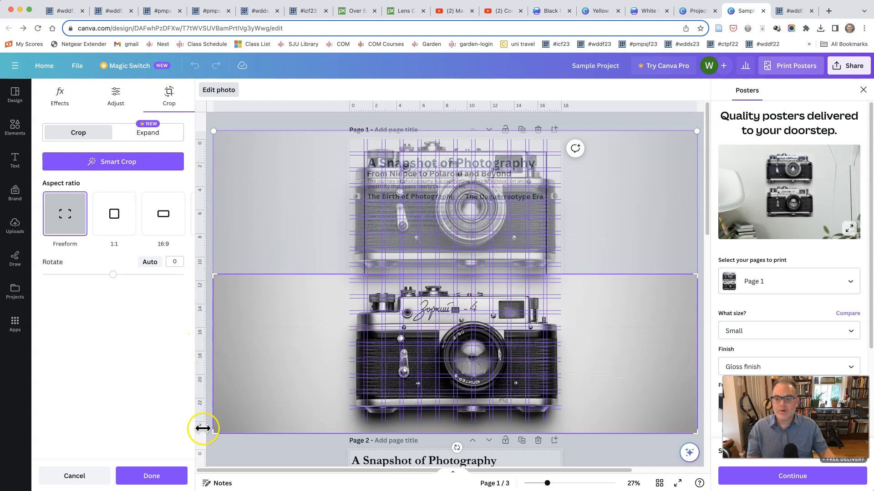
left_click_drag(213, 431, 339, 431)
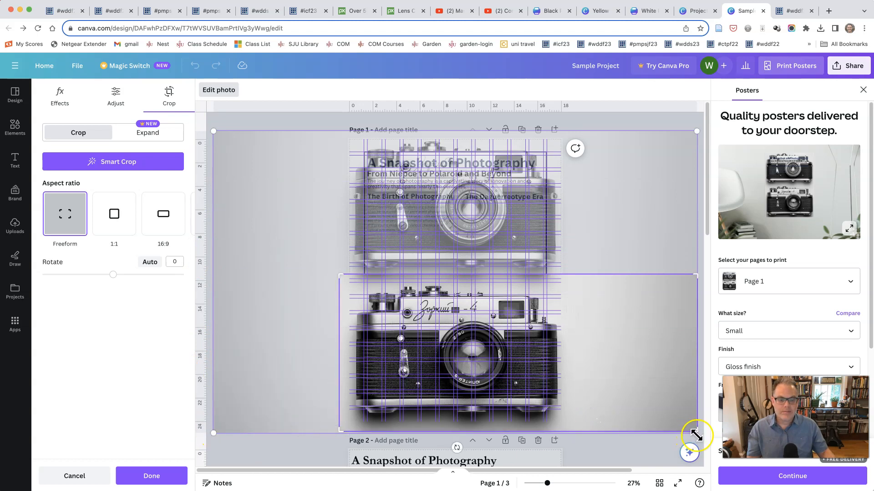
left_click_drag(696, 430, 619, 428)
left_click_drag(583, 429, 571, 430)
left_click(492, 378)
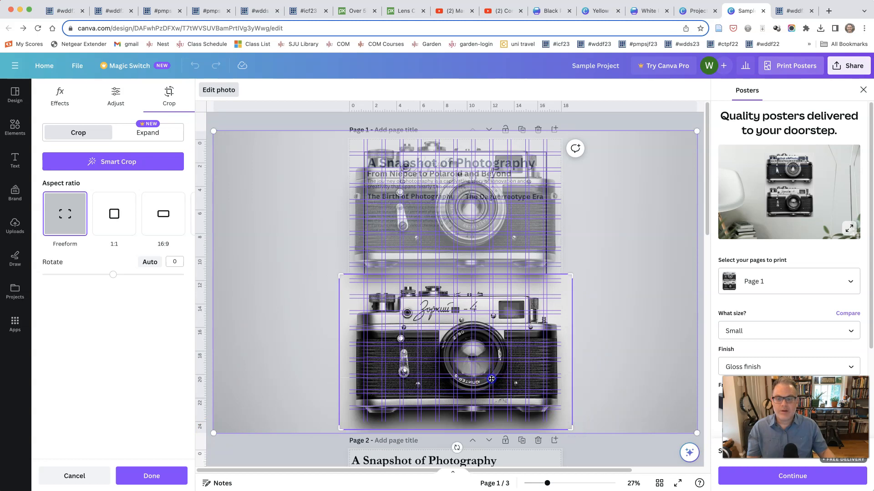
Step: Move the cropped camera photo up to the middle of page 1 and undo that move
left_click_drag(419, 350, 376, 273)
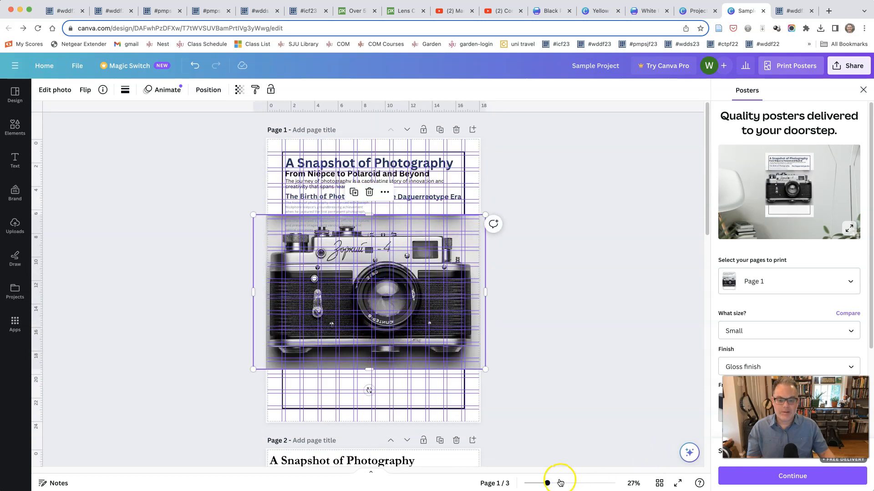
left_click_drag(549, 483, 561, 483)
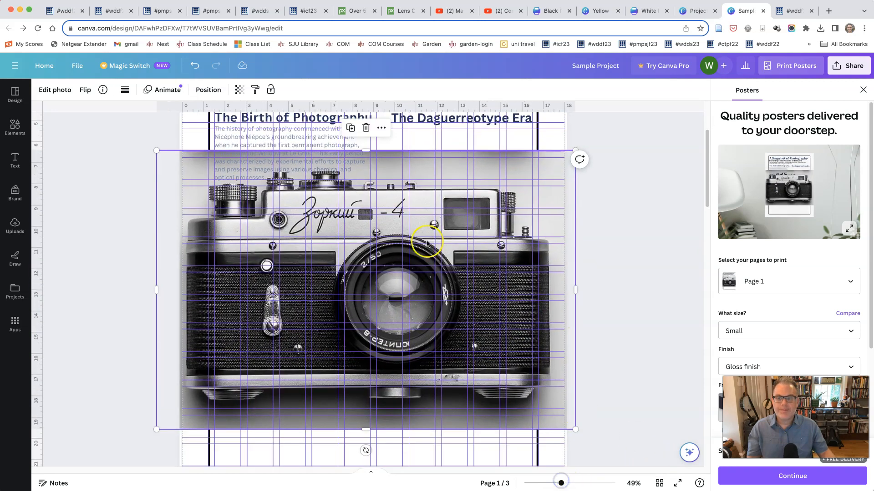
scroll(517, 289, "up", 5)
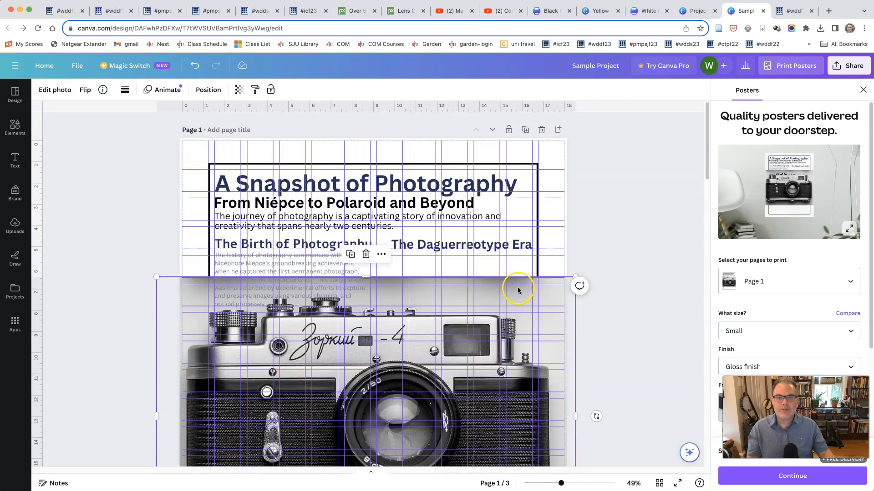
scroll(651, 256, "down", 1)
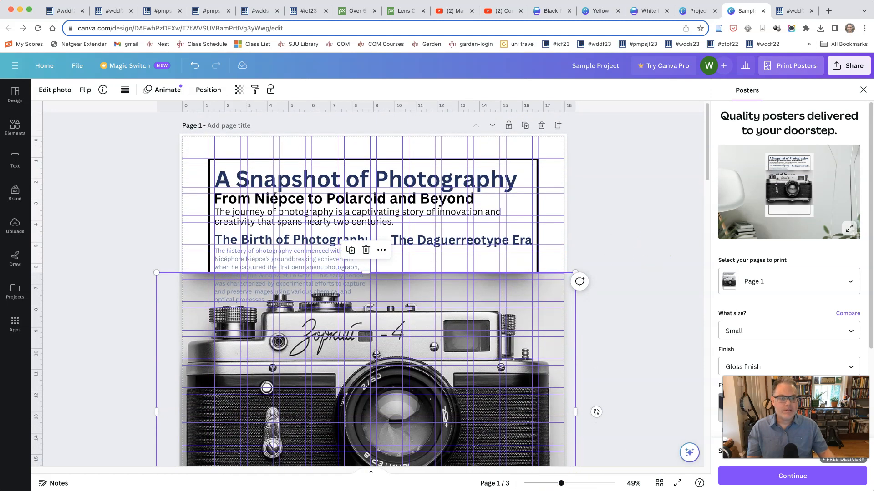
left_click_drag(871, 487, 873, 490)
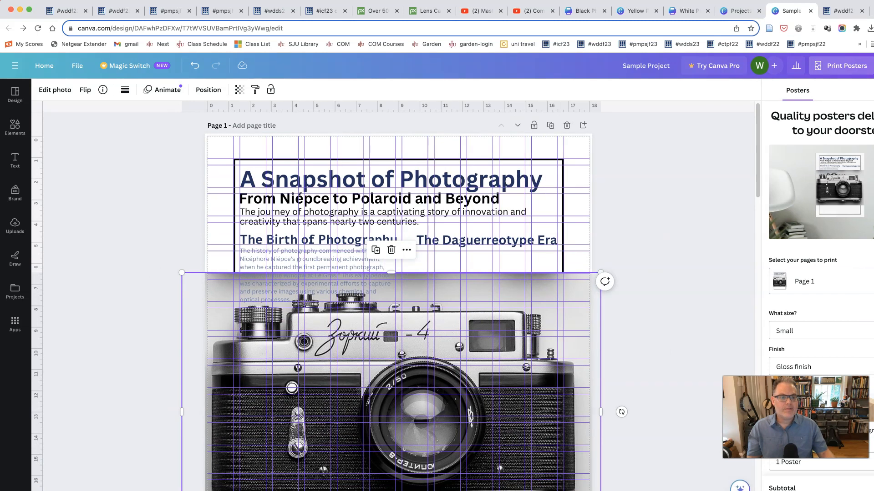
key("super+z")
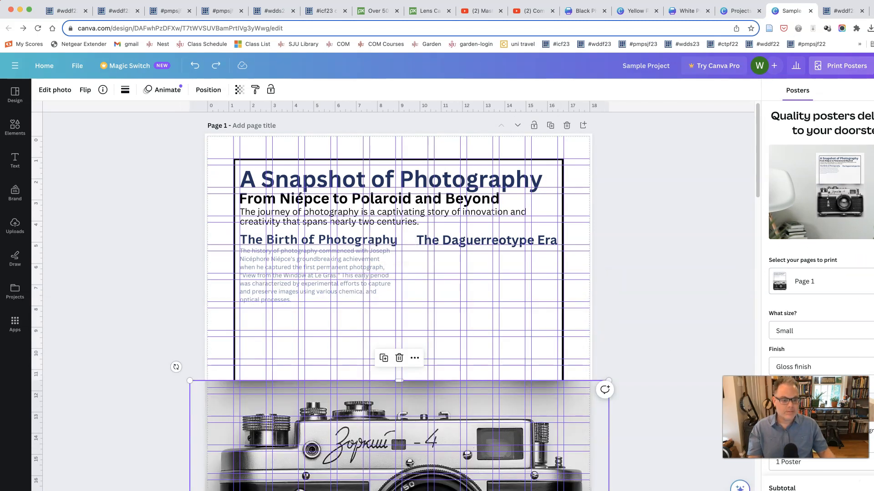
left_click_drag(873, 490, 869, 489)
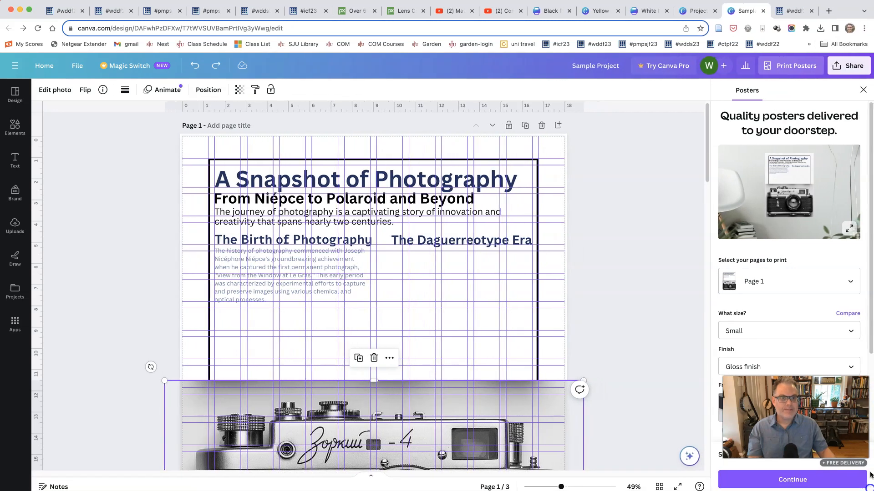
Step: Close the poster printing offer, move the camera photo up behind the heading text, and set its transparency to 11
left_click(861, 89)
left_click_drag(468, 390, 476, 162)
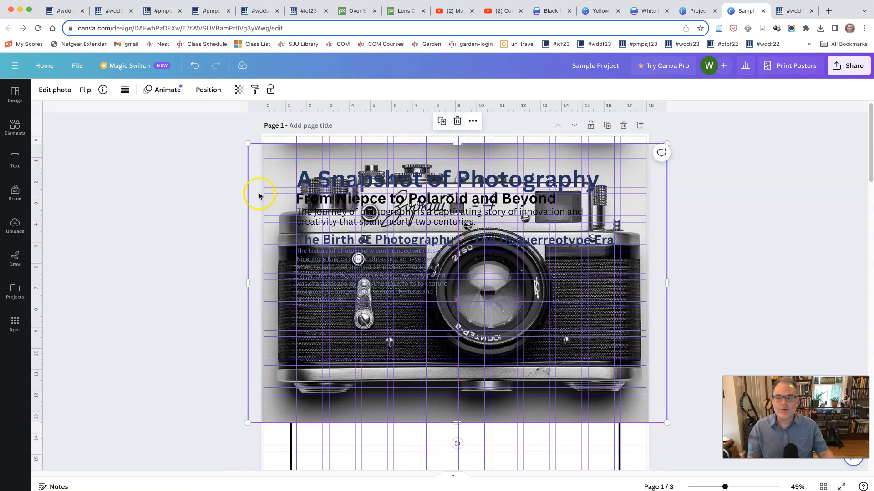
left_click(239, 91)
left_click_drag(242, 130, 164, 133)
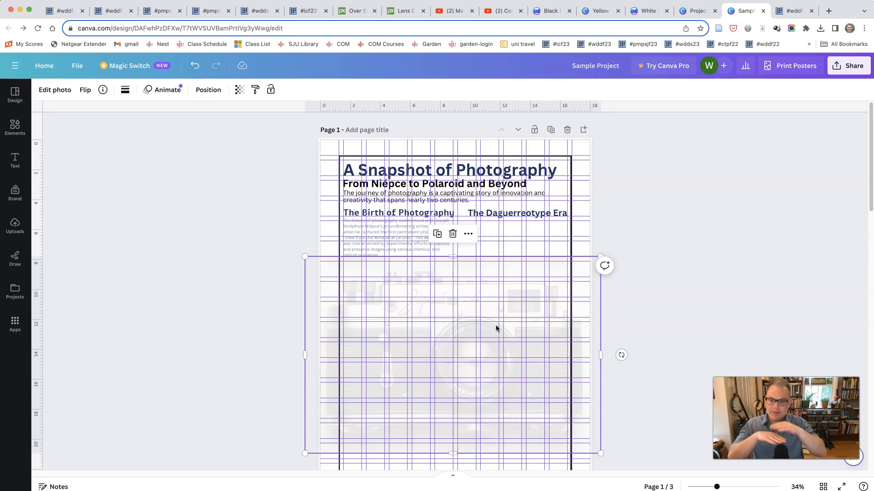
Step: Set the camera photo's transparency to 91
left_click(425, 325)
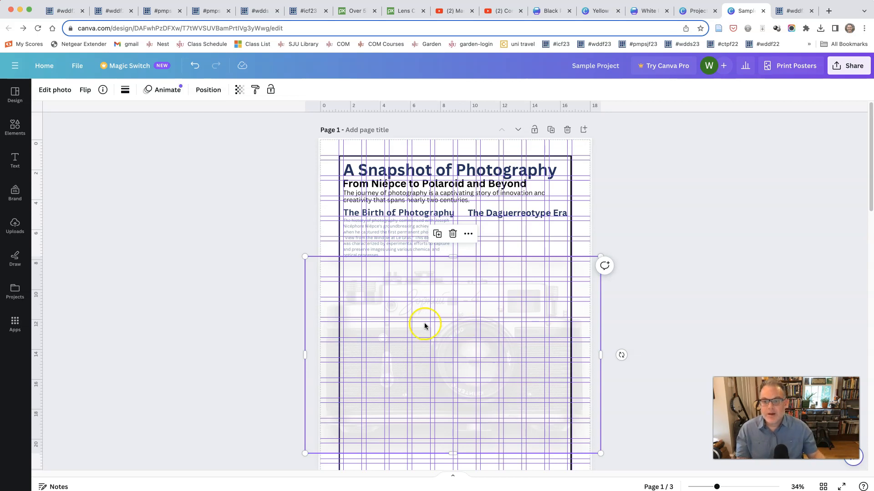
left_click(239, 89)
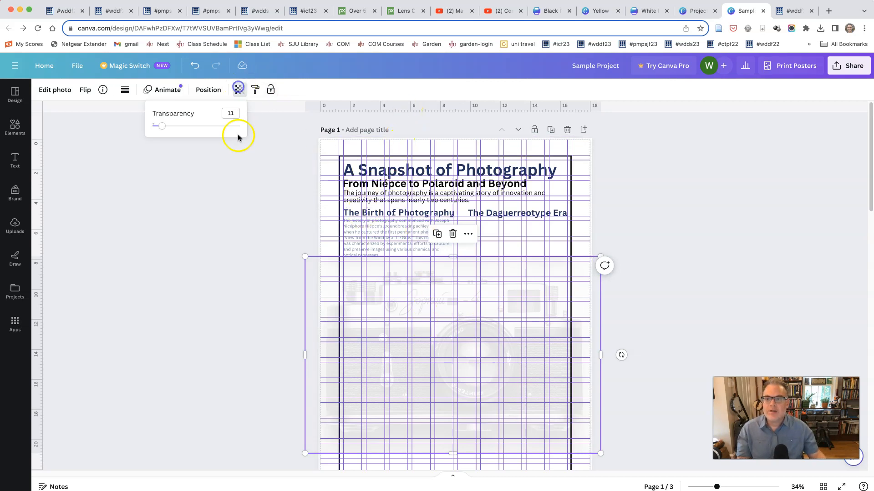
left_click_drag(162, 127, 232, 128)
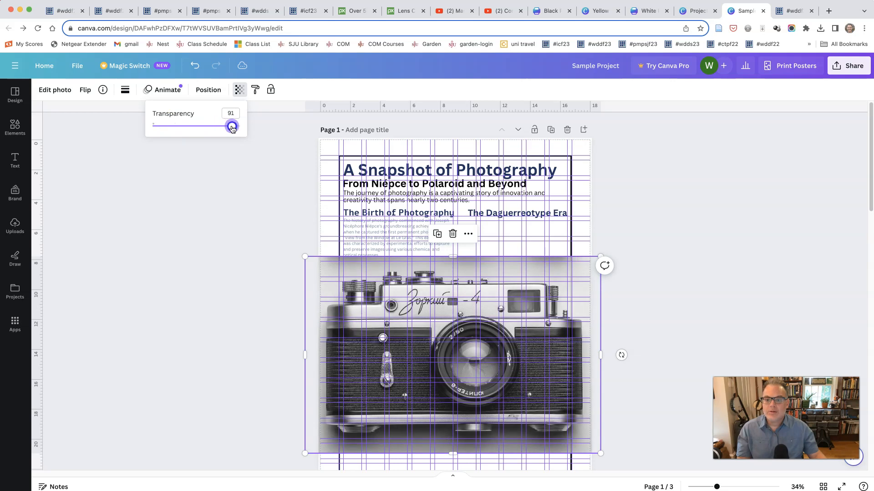
Step: Send the camera photo to the back and shift it slightly down the page
left_click_drag(509, 304, 527, 311)
right_click(519, 326)
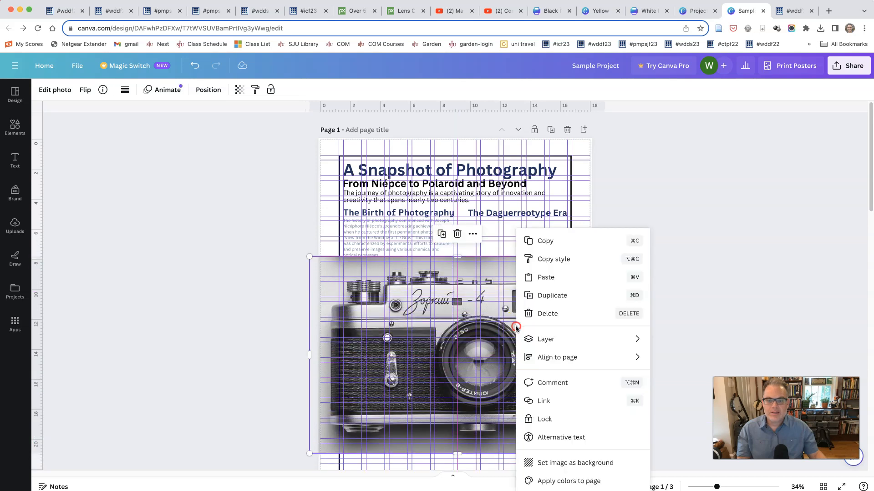
mouse_move(527, 341)
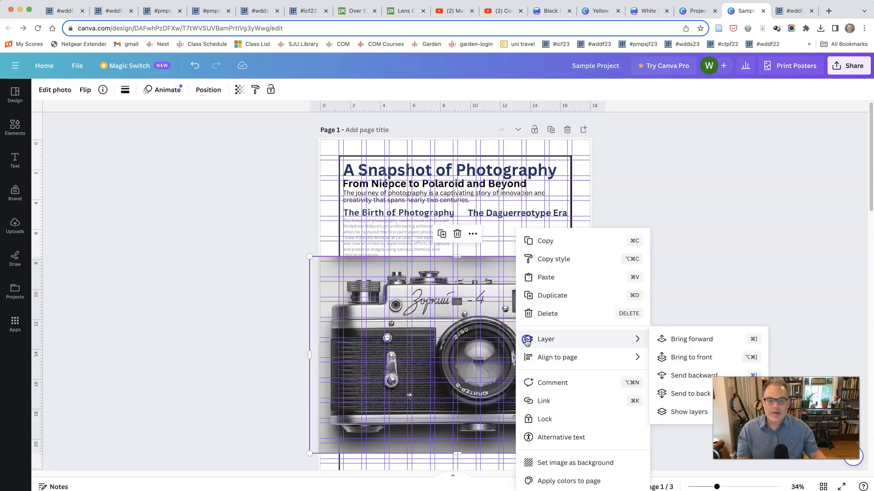
left_click(660, 394)
mouse_move(547, 361)
left_mouse_down()
mouse_move(544, 244)
mouse_move(542, 377)
left_mouse_up()
Step: Bring the camera photo one layer forward and move it up over the body text
right_click(510, 326)
mouse_move(522, 341)
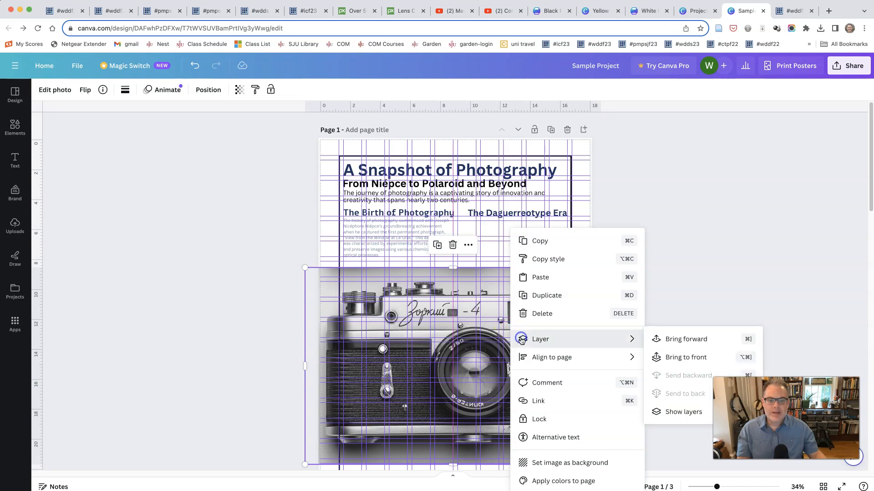
left_click(672, 350)
left_click_drag(551, 356, 554, 309)
Step: Bring the camera photo to the front, over the heading text at the page top, and set its transparency to 100
right_click(533, 272)
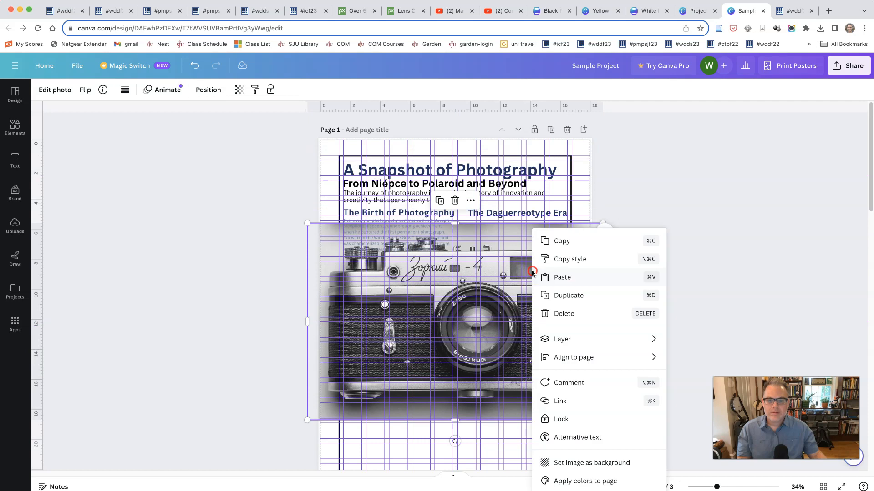
mouse_move(660, 339)
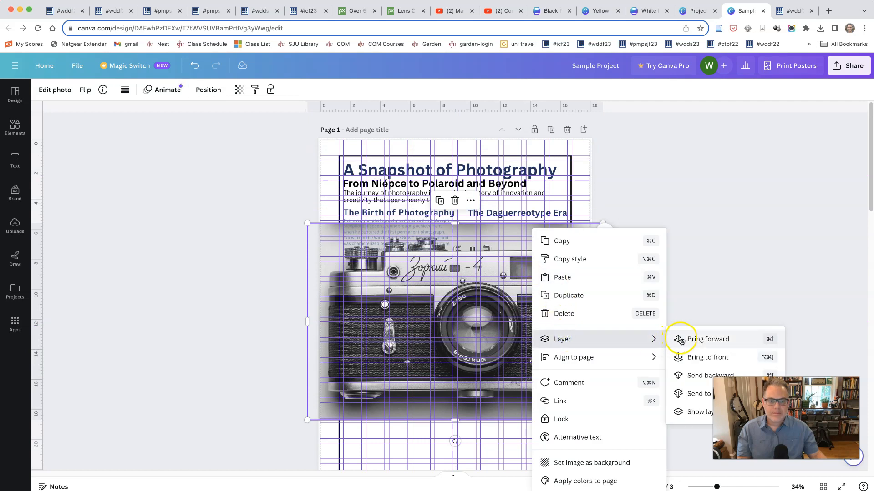
left_click(688, 361)
mouse_move(560, 316)
left_mouse_down()
mouse_move(556, 211)
mouse_move(556, 239)
left_mouse_up()
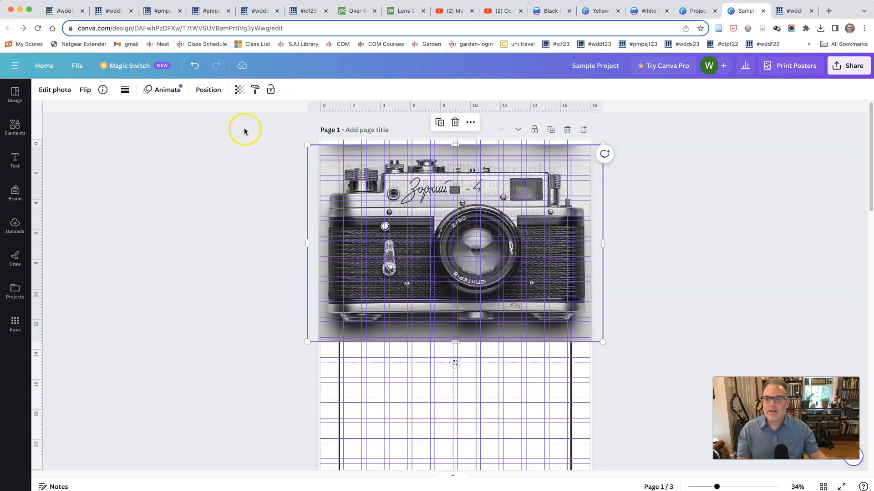
left_click(239, 91)
left_click_drag(232, 127, 246, 127)
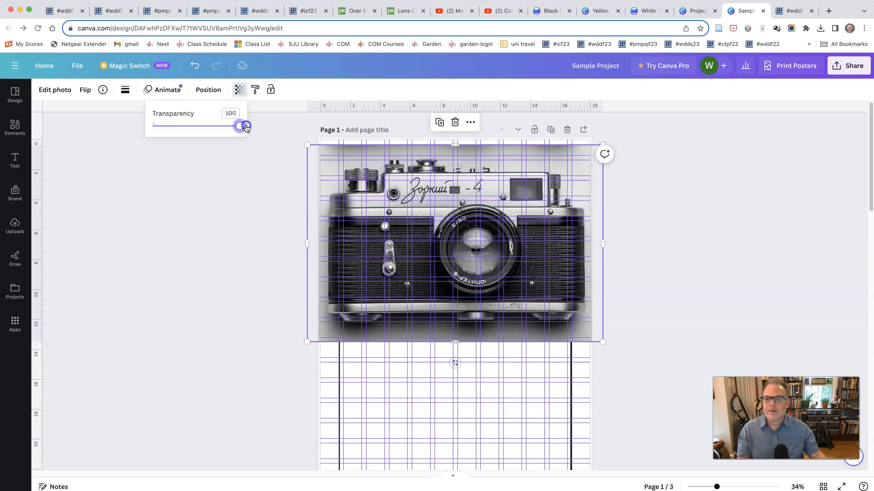
Step: Send the camera photo to the back and align its top edge with the frame's, centred beneath the heading text
left_click_drag(479, 198, 516, 304)
right_click(536, 280)
left_click(559, 345)
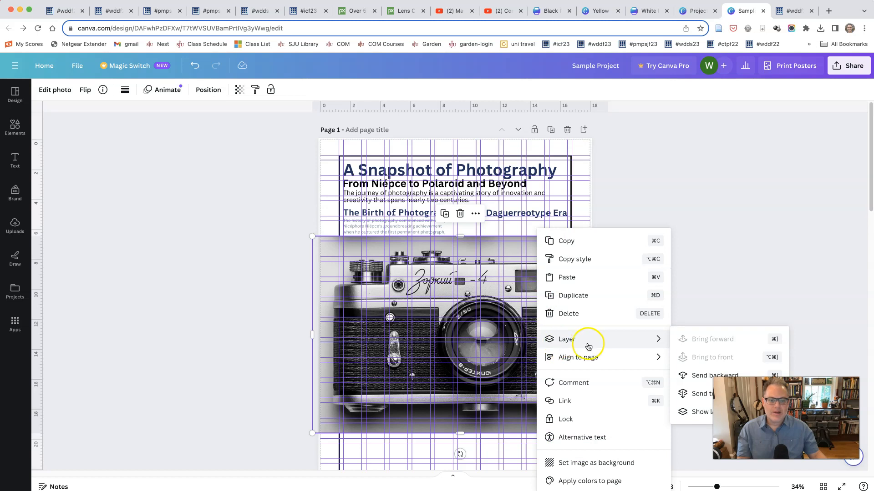
left_click(697, 392)
left_click_drag(510, 336, 502, 256)
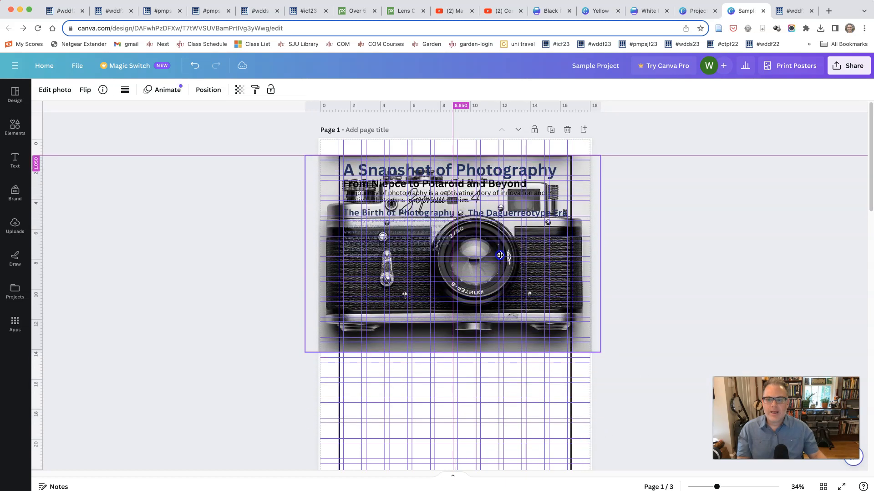
Step: Check the stacking of the heading, frame and camera photo by selecting each and viewing the photo's layer options
mouse_move(481, 171)
left_mouse_down()
mouse_move(478, 313)
mouse_move(480, 137)
mouse_move(484, 332)
mouse_move(481, 169)
left_mouse_up()
mouse_move(548, 325)
left_mouse_down()
mouse_move(550, 359)
mouse_move(550, 328)
left_mouse_up()
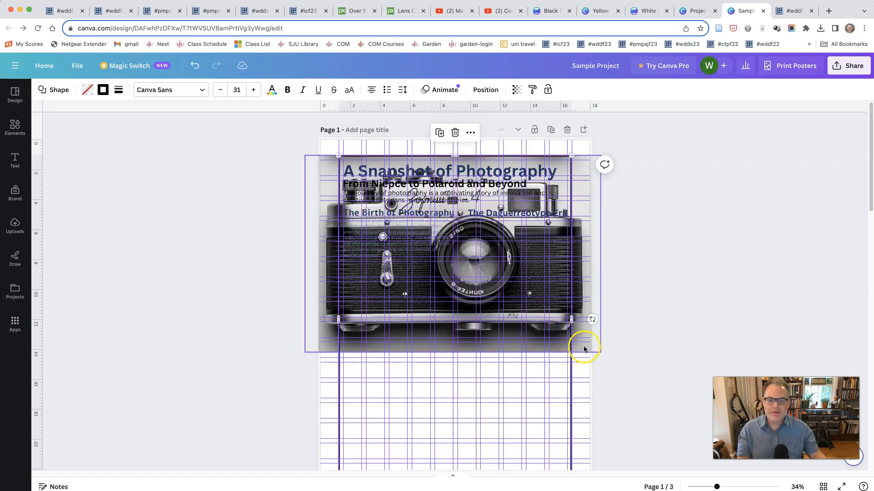
right_click(584, 349)
mouse_move(591, 343)
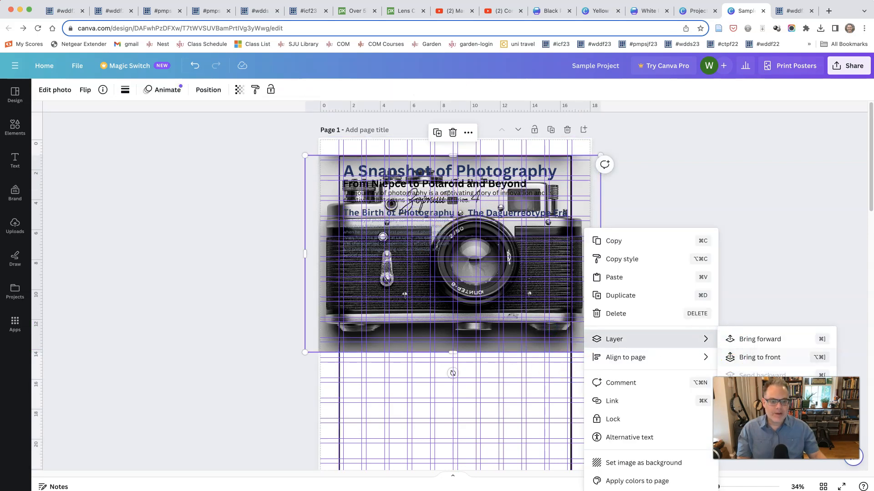
left_click(543, 406)
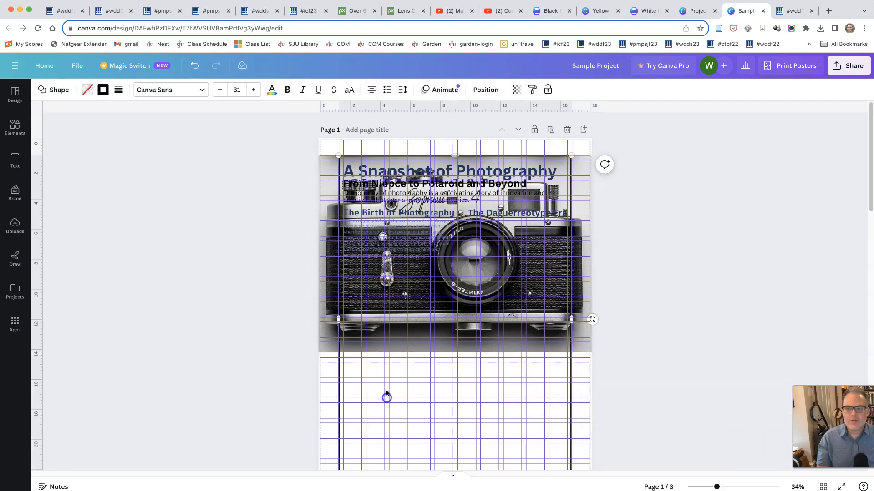
left_click(531, 348)
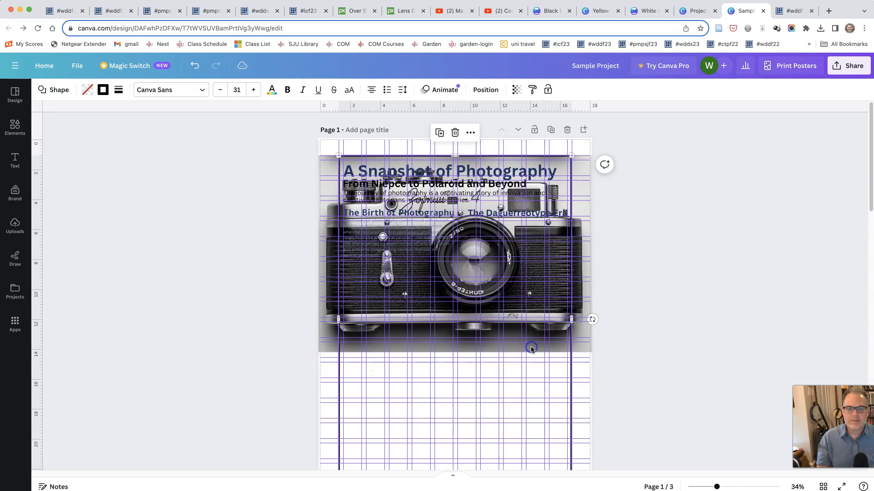
Step: Bring the camera photo to the front, above the heading text and the frame
left_click(323, 201)
left_click(468, 133)
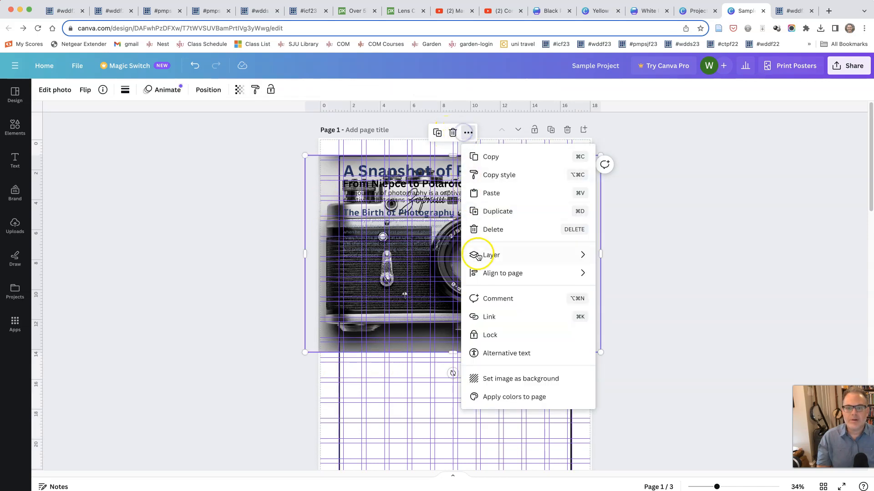
mouse_move(479, 259)
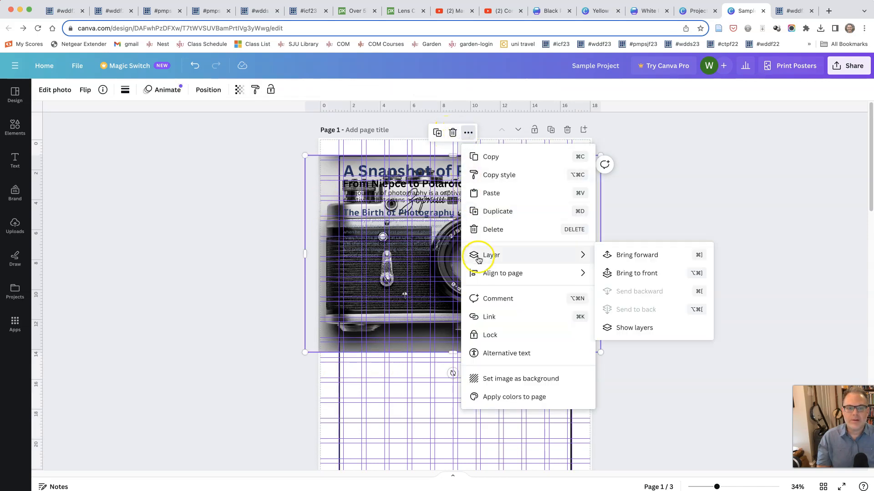
left_click(624, 270)
Step: Send the camera photo to the back, beneath the heading text and the frame
right_click(317, 169)
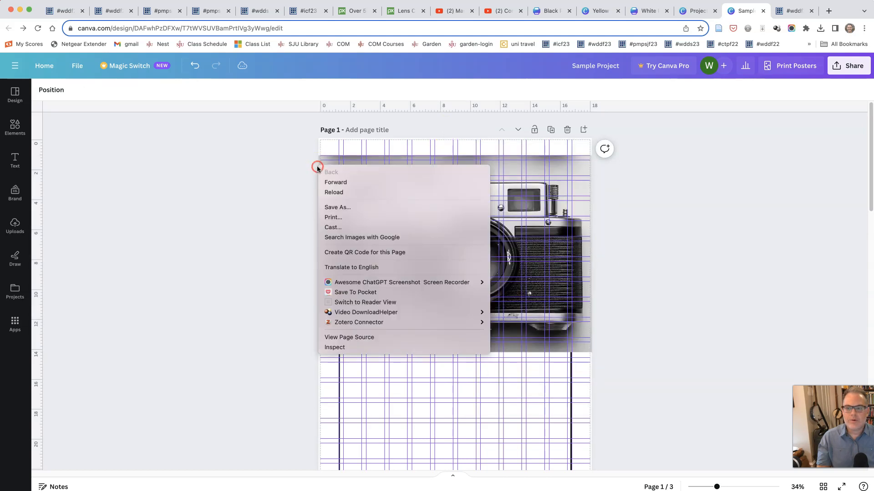
left_click(307, 179)
right_click(342, 168)
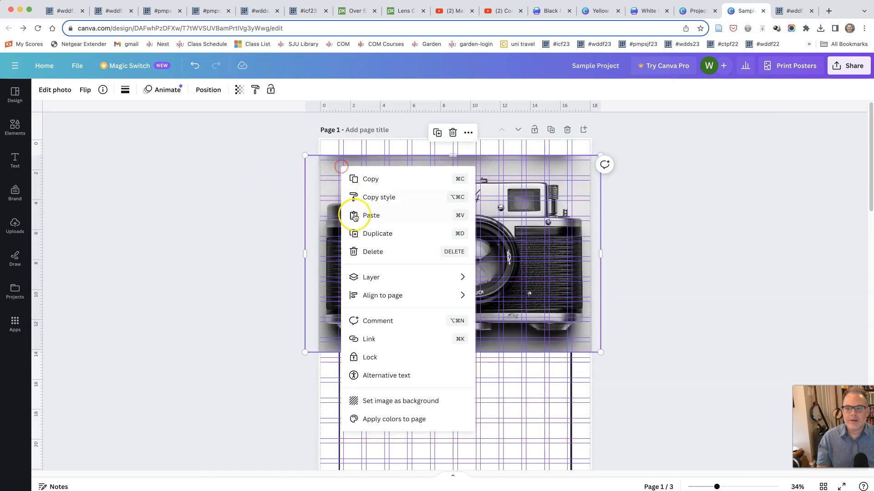
mouse_move(438, 277)
left_click(486, 331)
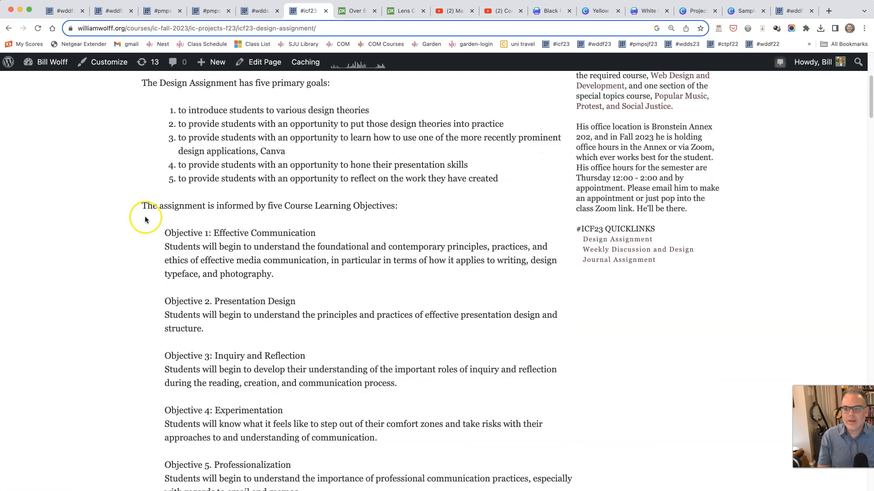
Step: Switch to the course design assignment page, follow its Adobe Color Wheel link, and open the Extract Theme tool
scroll(143, 217, "down", 10)
scroll(145, 220, "down", 15)
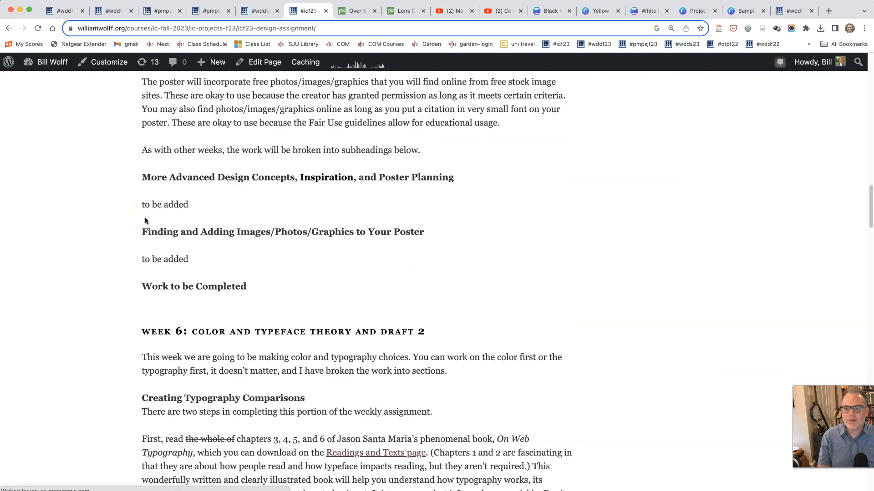
scroll(145, 219, "down", 10)
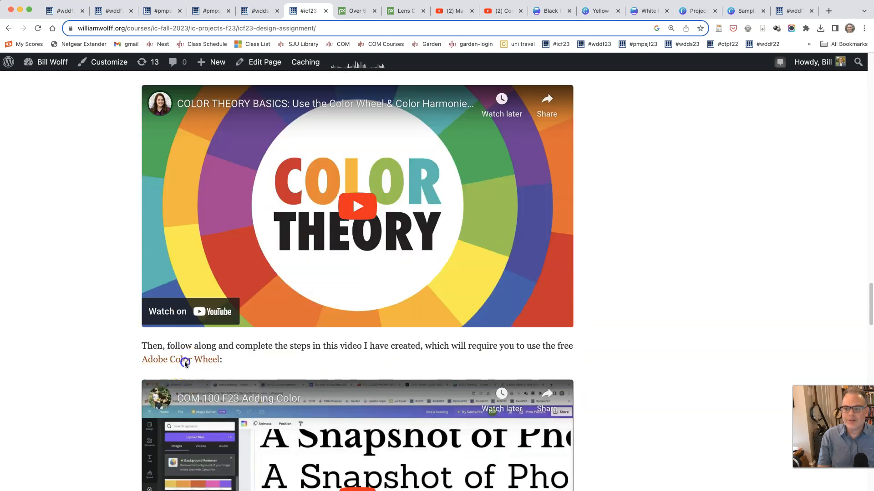
left_click(185, 362)
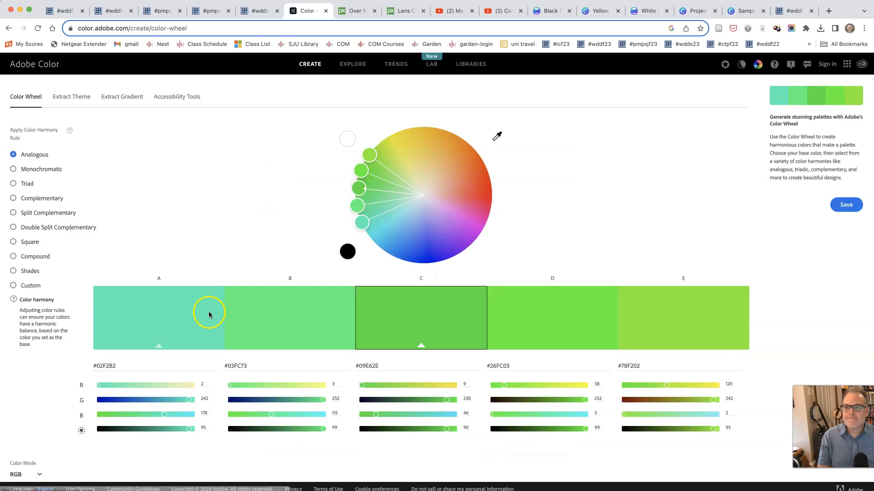
left_click(73, 99)
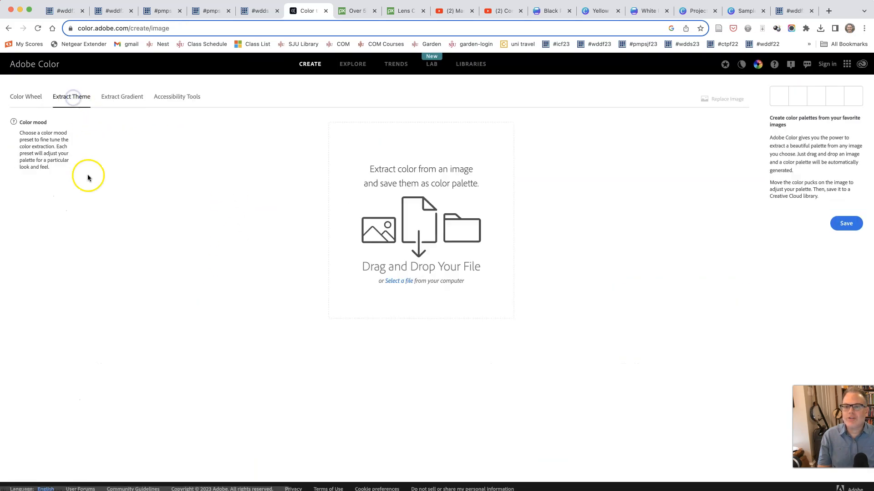
Step: Extract a color theme from lens-3114729_1920.jpg and set the color mood to None
left_click(410, 283)
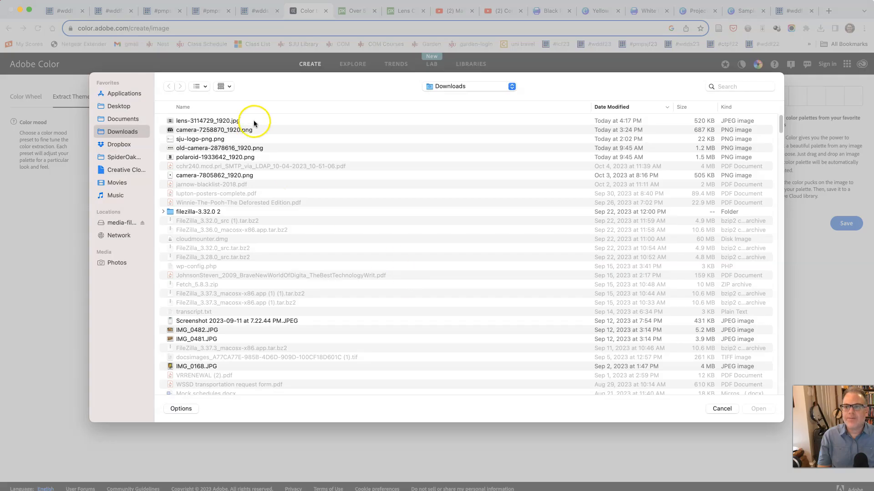
left_click(254, 123)
left_click(758, 408)
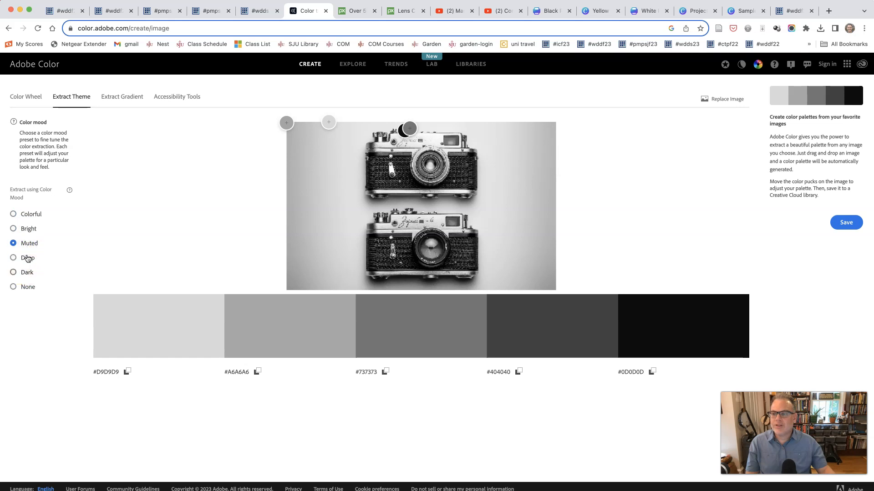
left_click(27, 285)
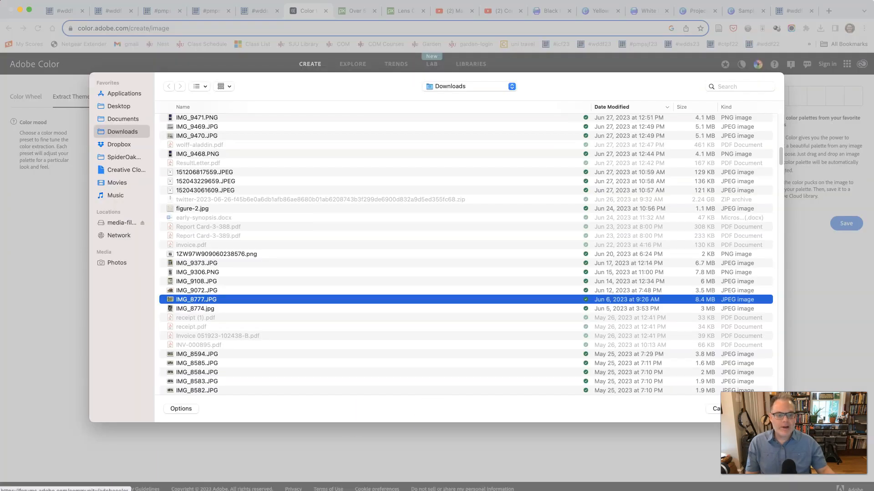
Step: Extract a color theme from IMG_8777.JPG, comparing the Muted, Deep, Dark and None moods before settling on Bright
left_click(758, 409)
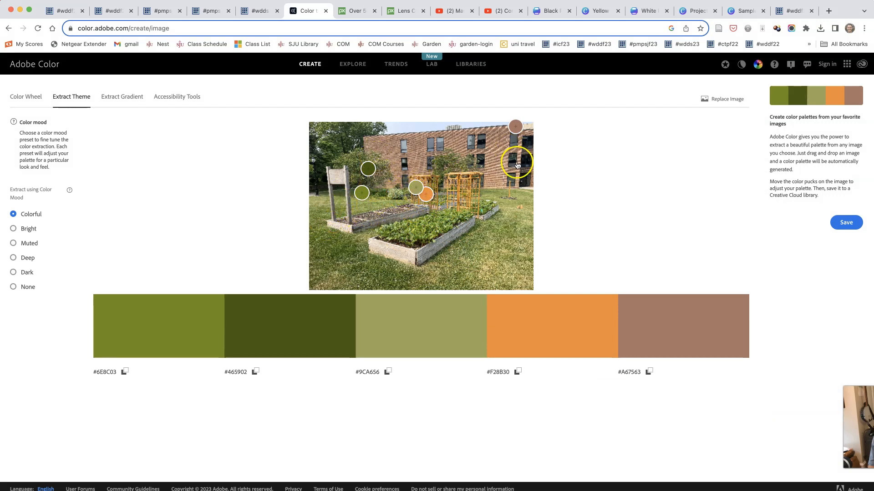
left_click(26, 241)
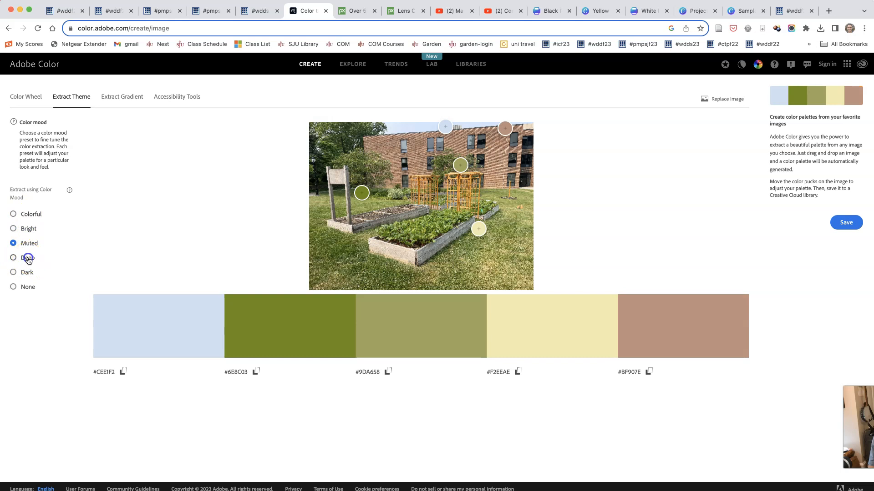
left_click(28, 258)
left_click(27, 273)
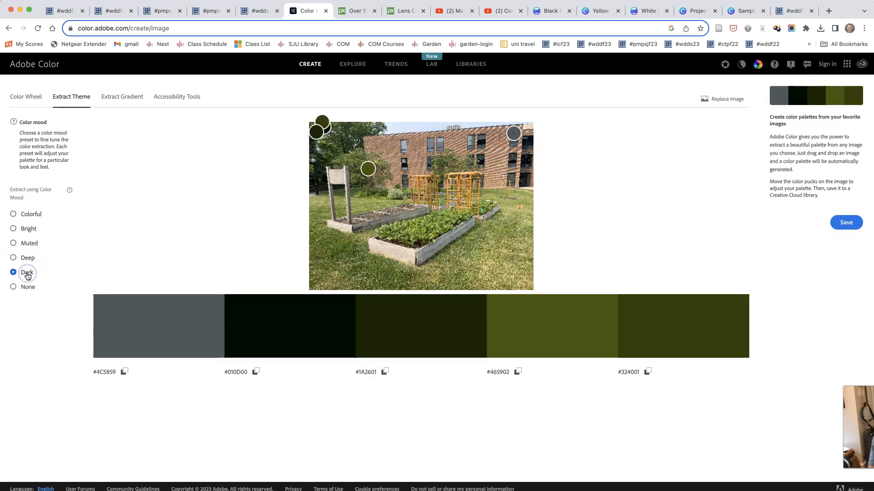
left_click(28, 230)
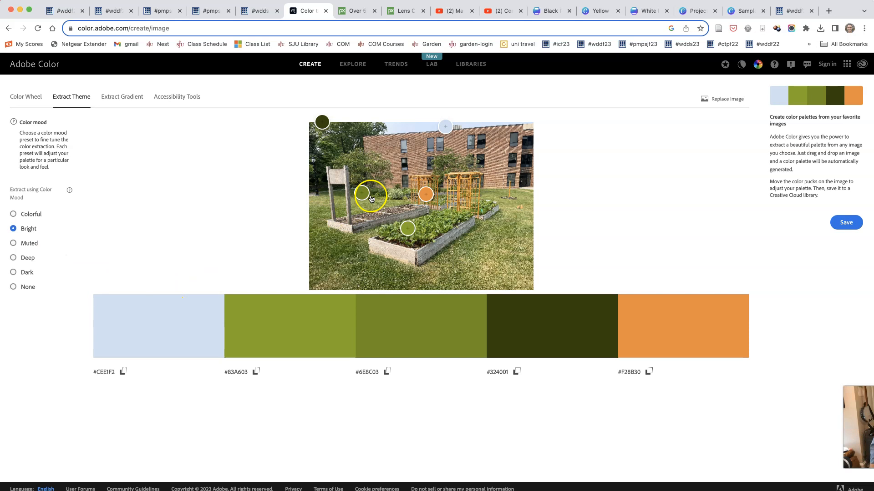
Step: Move the two mid-green color pucks onto the grass and the orange puck onto the trellis, giving #556818, #899553 and #EAB67E
left_click_drag(361, 193, 344, 243)
left_click_drag(407, 229, 480, 245)
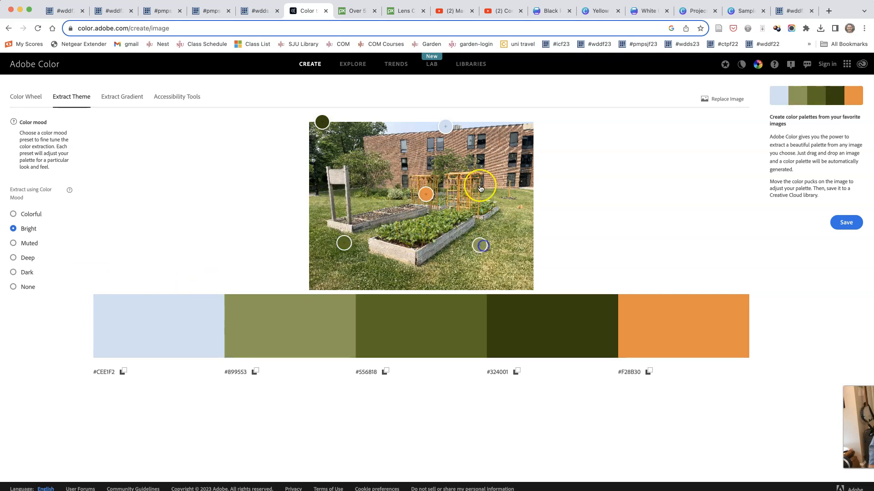
left_click_drag(425, 193, 446, 182)
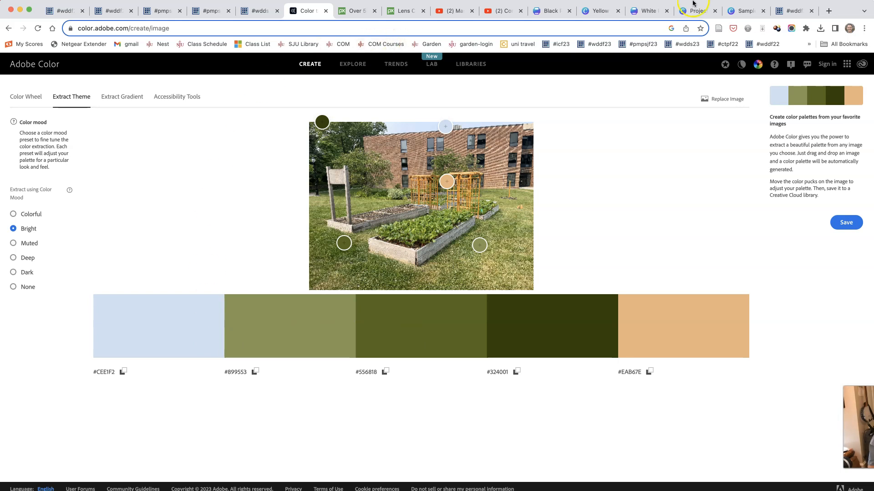
Step: Switch to the Sample Project poster in Canva and tilt the camera photo counter-clockwise
left_click(734, 11)
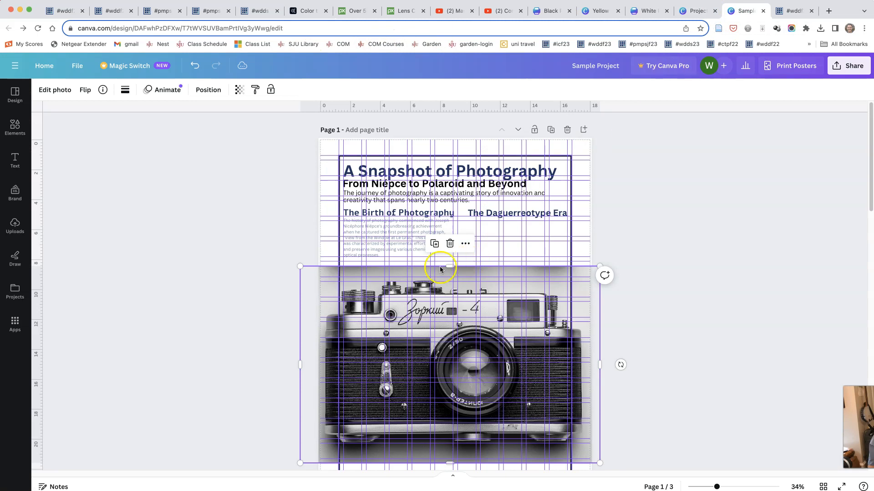
scroll(274, 267, "down", 5)
scroll(274, 268, "up", 5)
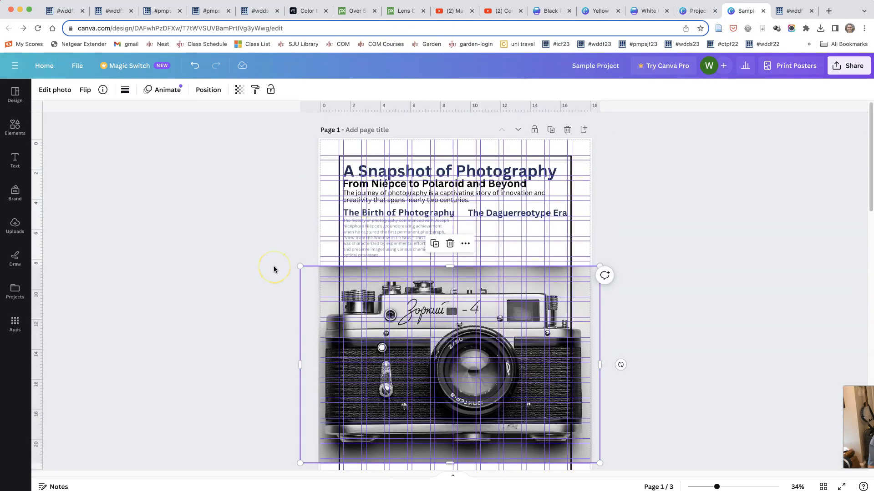
mouse_move(548, 274)
left_mouse_down()
mouse_move(546, 236)
mouse_move(541, 268)
left_mouse_up()
scroll(484, 269, "down", 4)
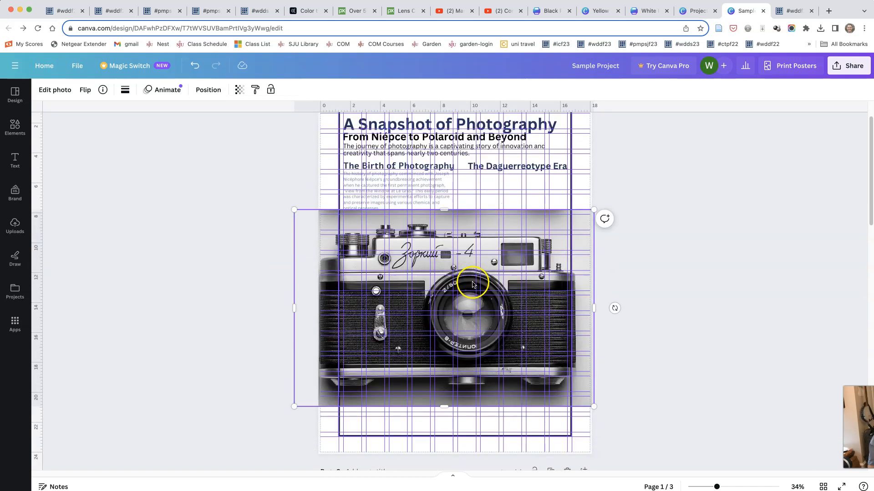
left_click_drag(444, 380, 484, 352)
mouse_move(310, 323)
left_mouse_down()
mouse_move(185, 370)
mouse_move(296, 333)
left_mouse_up()
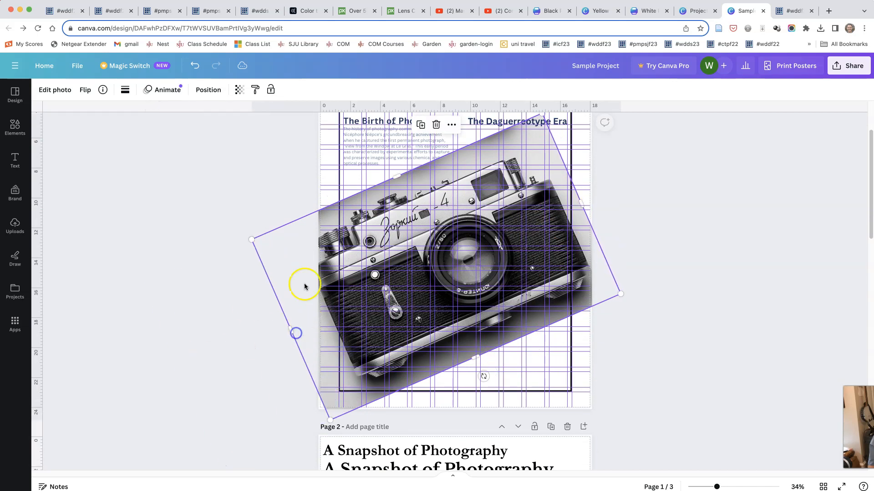
Step: Enlarge the tilted camera photo well beyond the page edges and position its lens over the lower-right part of page 1
left_click_drag(252, 239, 110, 187)
left_click_drag(469, 241, 579, 285)
left_click_drag(731, 338, 858, 355)
left_click_drag(500, 297, 440, 317)
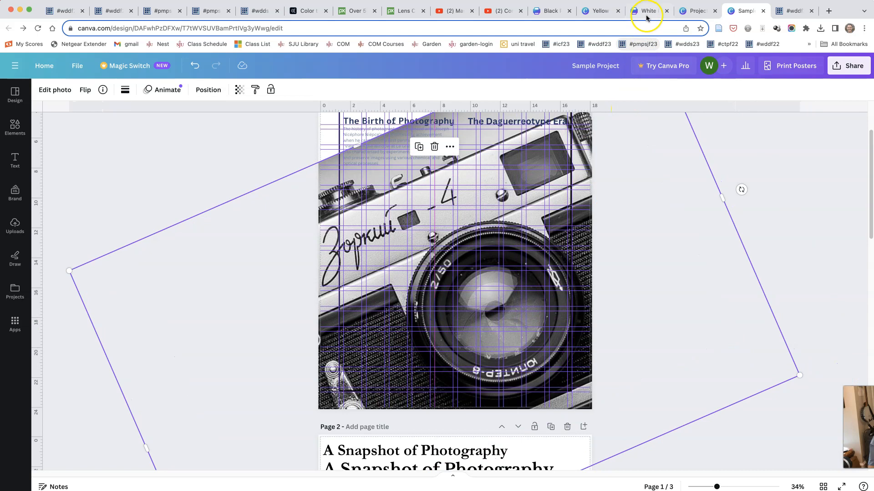
Step: Compare the finished layouts of the Yellow, Black and White Photography Poster designs
left_click(594, 11)
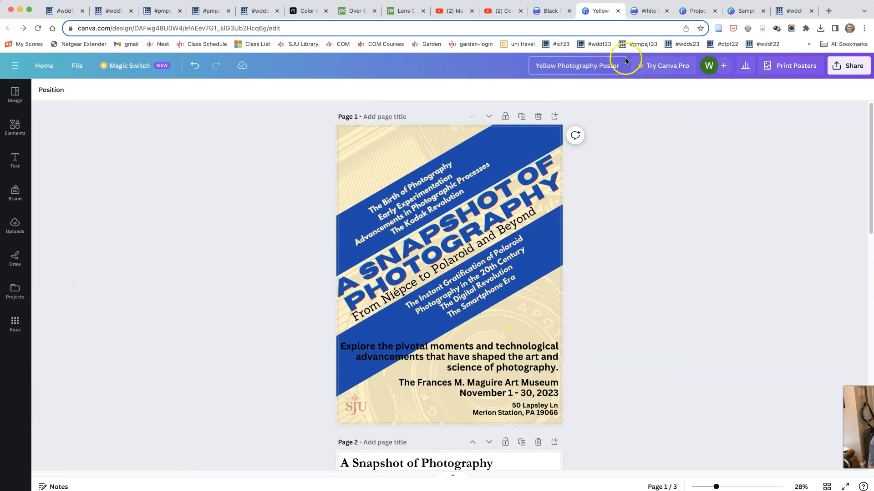
left_click(542, 11)
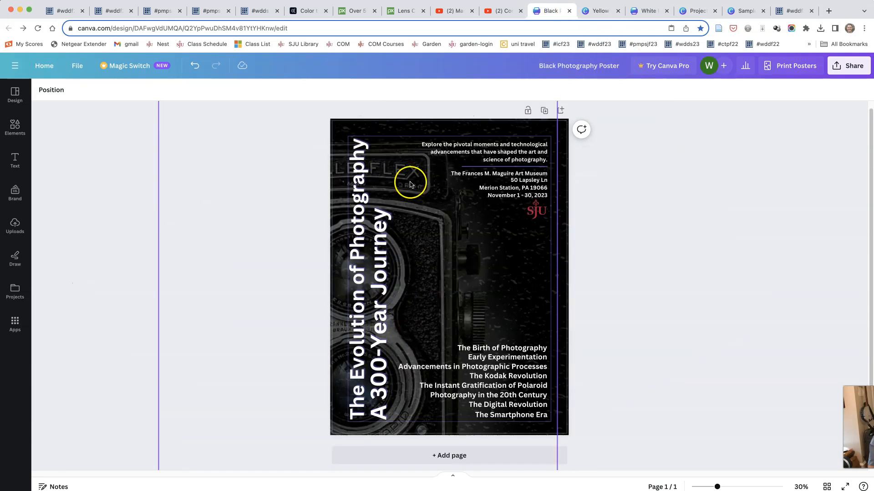
left_click(641, 10)
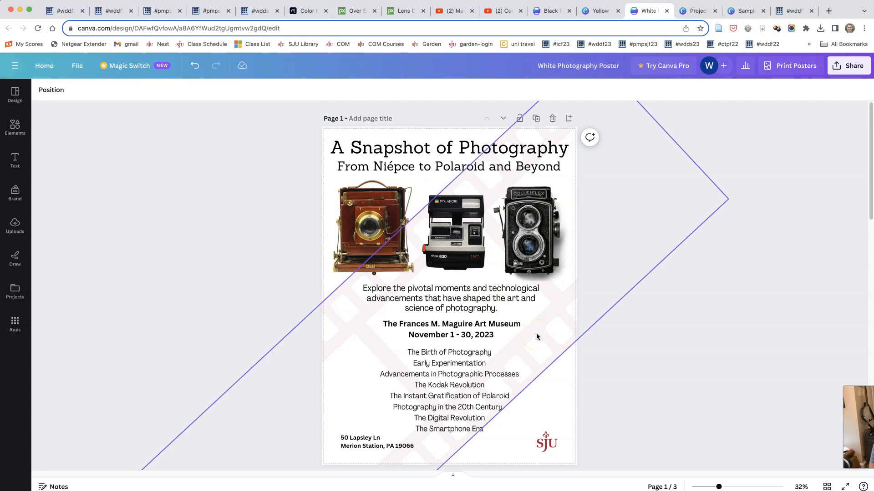
Step: Examine the film graphics in the element library and the faded film-strip graphic behind the White Photography Poster
left_click(13, 132)
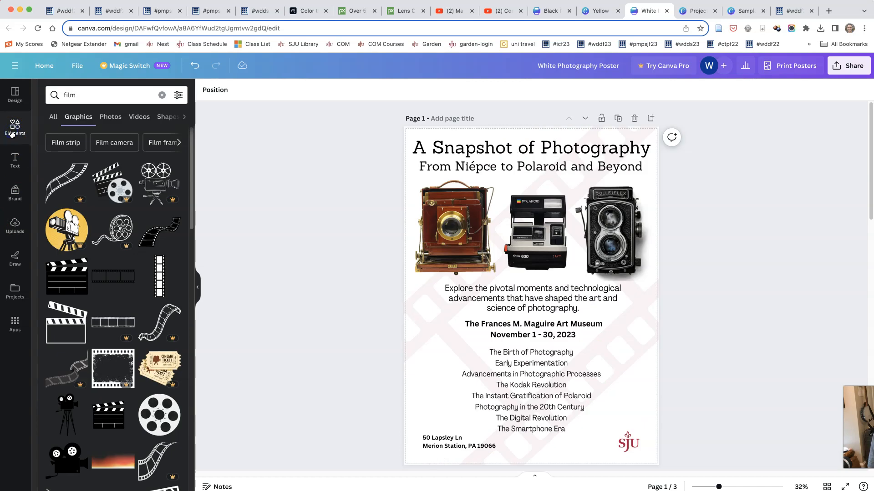
left_click(79, 95)
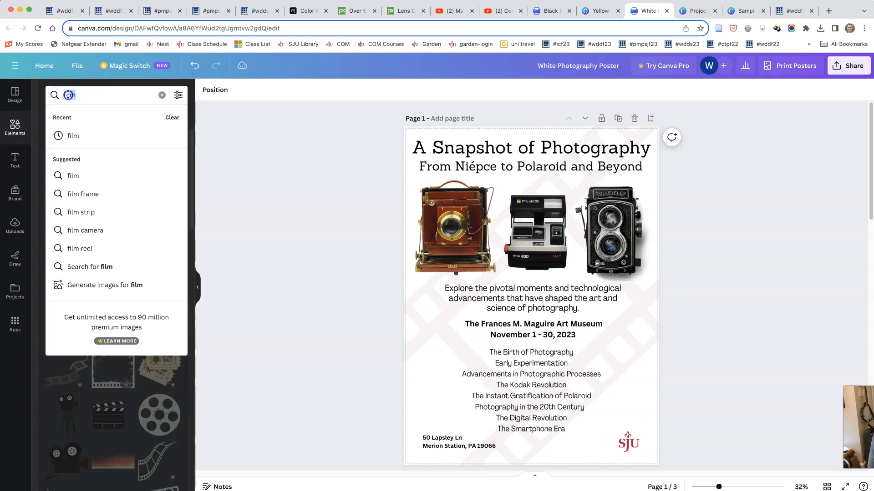
left_click(422, 334)
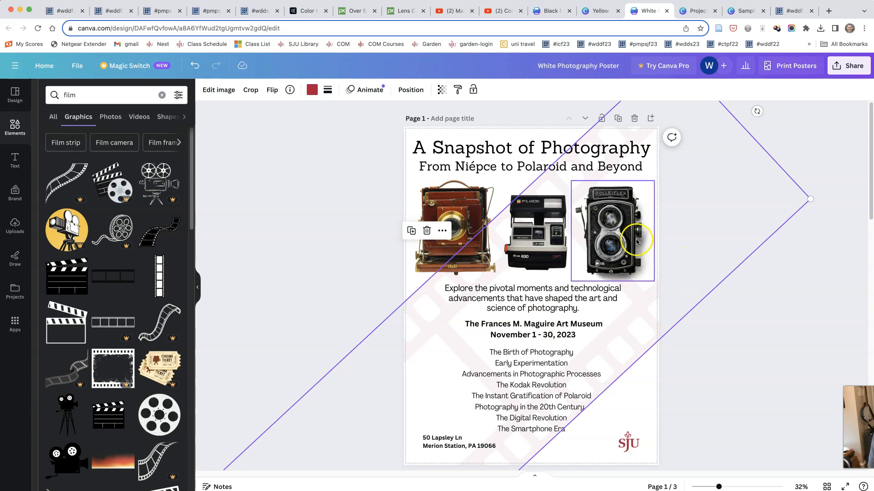
left_click(293, 241)
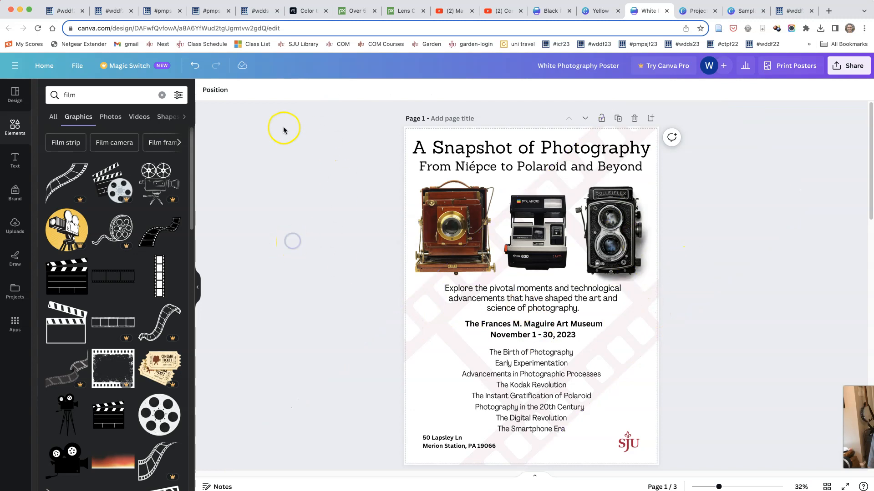
left_click(196, 288)
Step: Return to the Black Photography Poster and examine its camera background and text layout
left_click(551, 11)
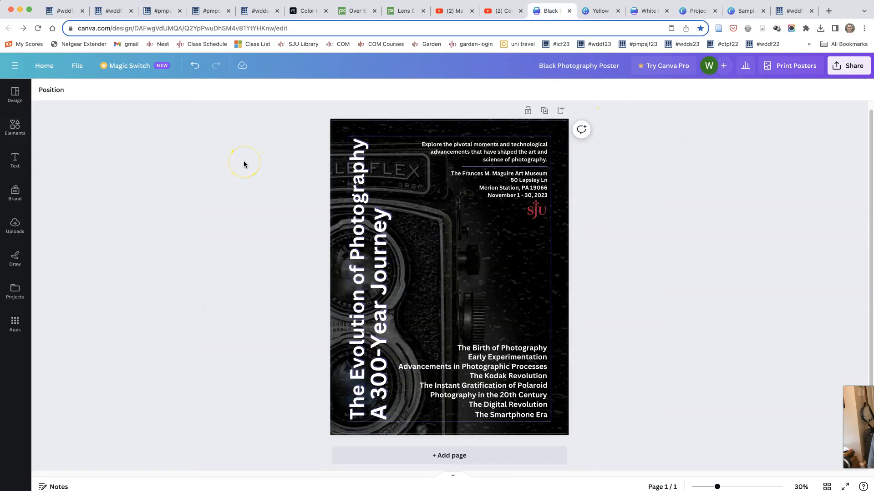
left_click(110, 409)
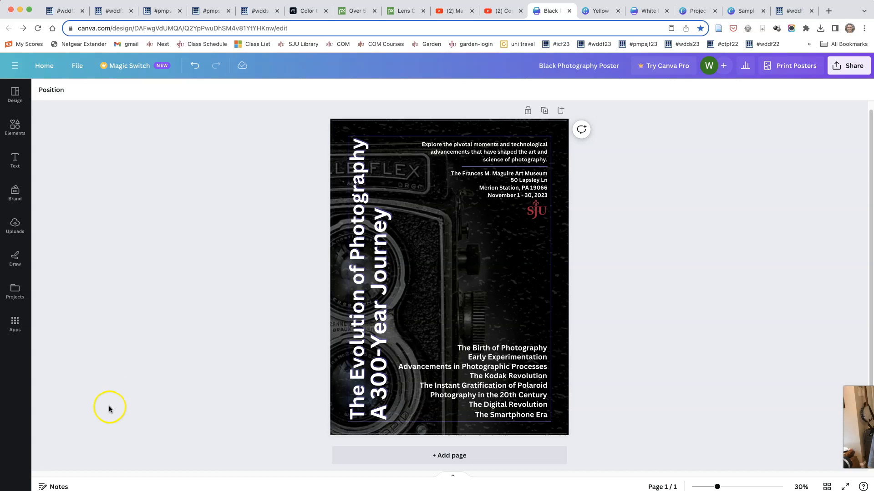